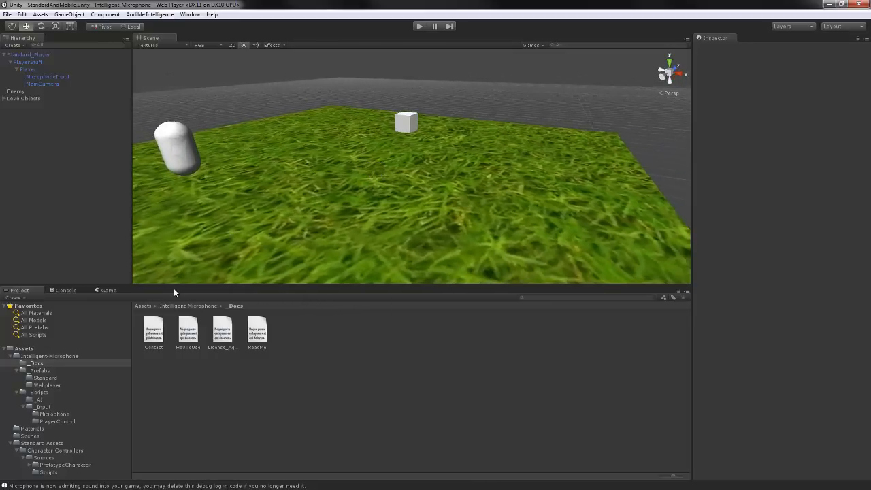
# Step: Inspect Standard_Player and its child objects Player, MicrophoneInput and MainCamera in the scene hierarchy
pyautogui.click(32, 56)
pyautogui.click(34, 69)
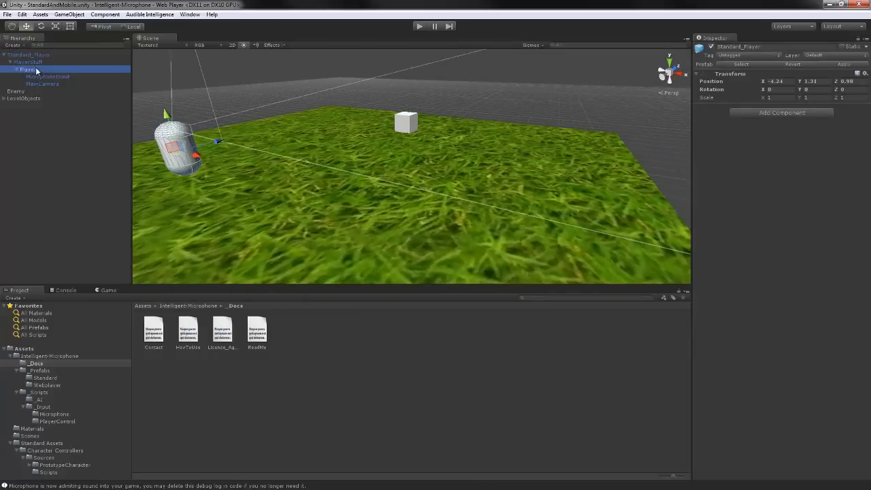
pyautogui.click(40, 78)
pyautogui.click(45, 84)
pyautogui.click(42, 77)
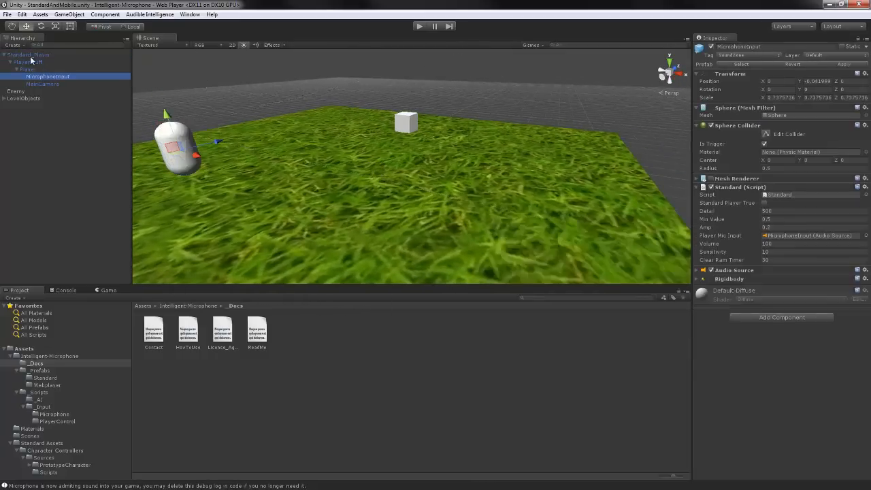
pyautogui.click(34, 56)
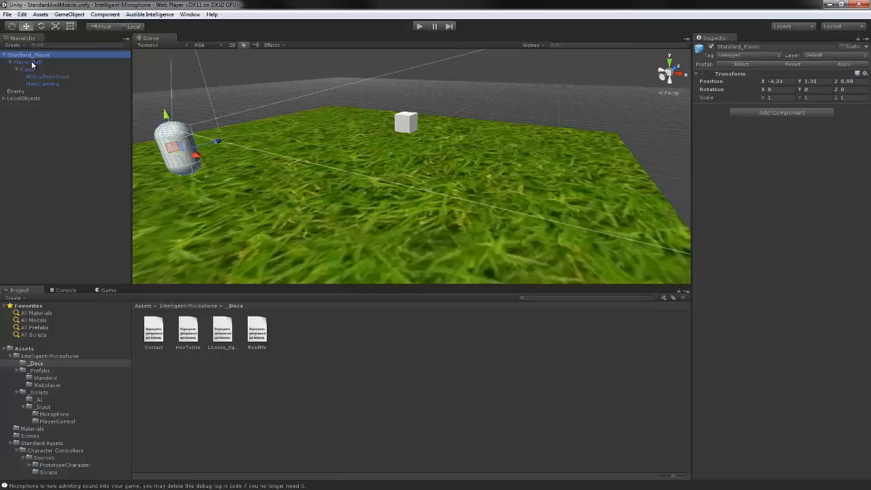
# Step: Place the WebPlayer_Player prefab from Intelligent-Microphone's _Prefabs/Webplayer folder on the grass at about X 1.17, Y 1.18, Z 2.16
pyautogui.click(11, 356)
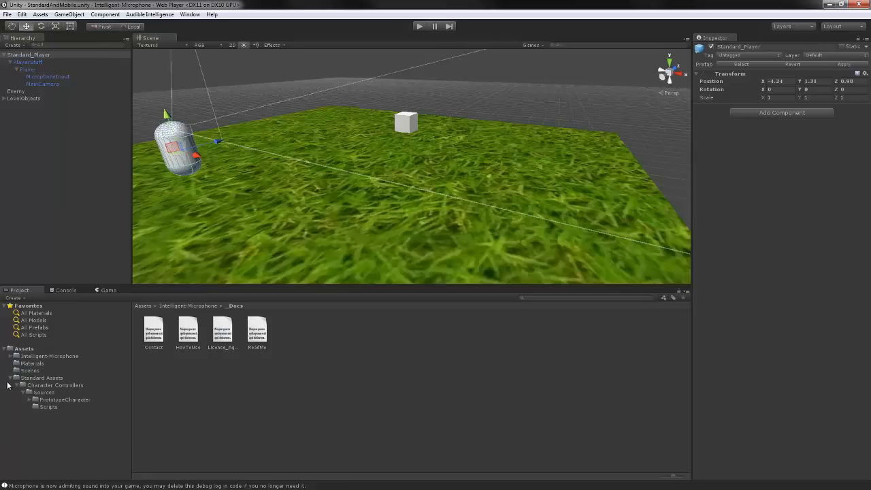
pyautogui.click(10, 379)
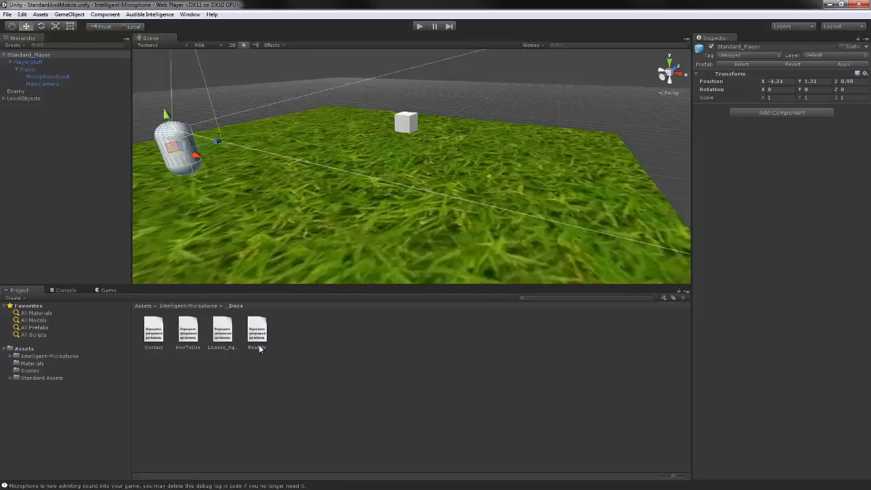
pyautogui.click(58, 356)
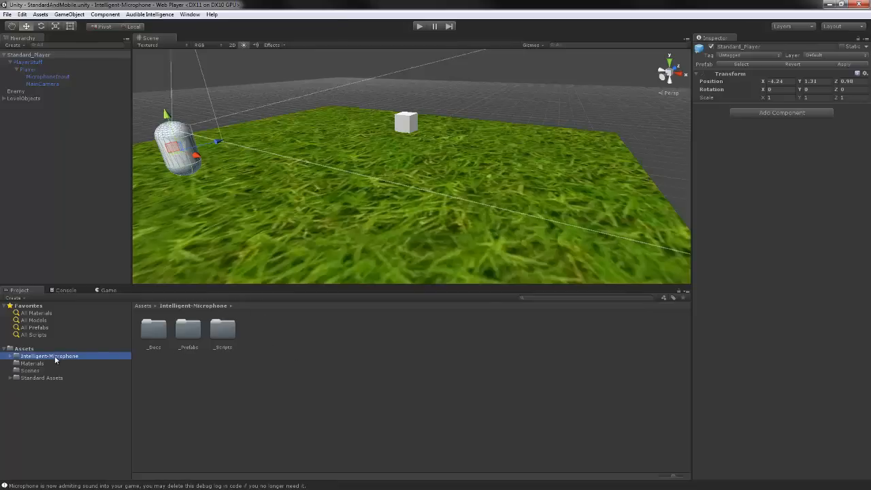
pyautogui.doubleClick(187, 341)
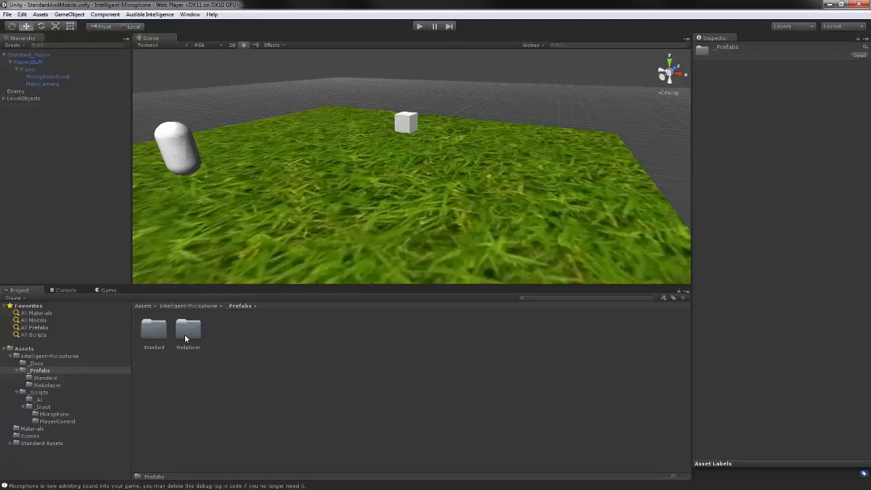
pyautogui.doubleClick(185, 334)
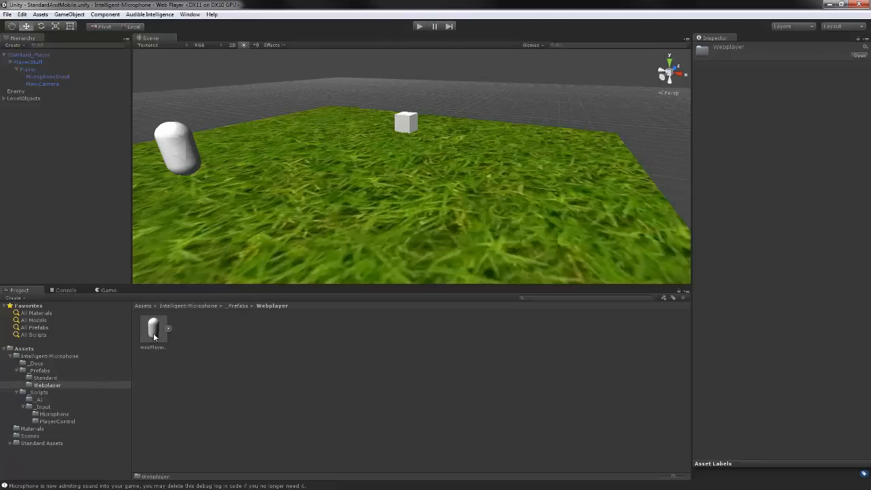
pyautogui.moveTo(155, 332); pyautogui.dragTo(313, 134)
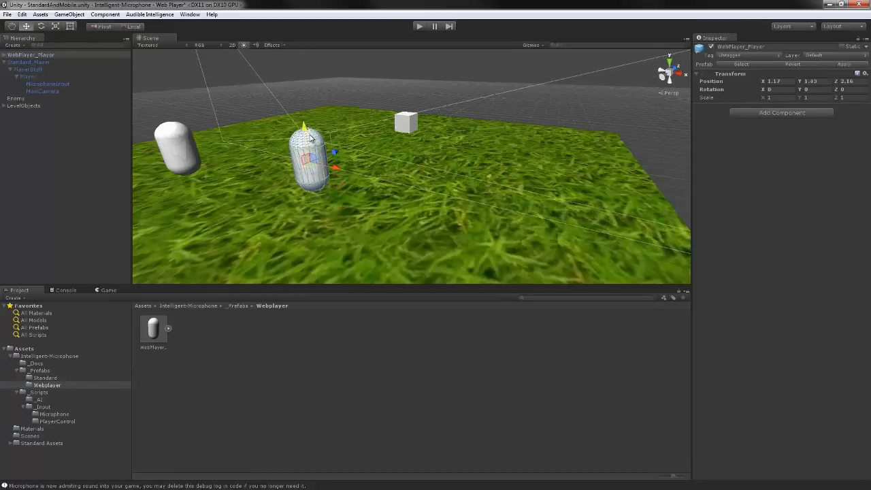
pyautogui.press('f')
pyautogui.keyDown('alt'); pyautogui.moveTo(330, 221); pyautogui.dragTo(469, 162); pyautogui.keyUp('alt')
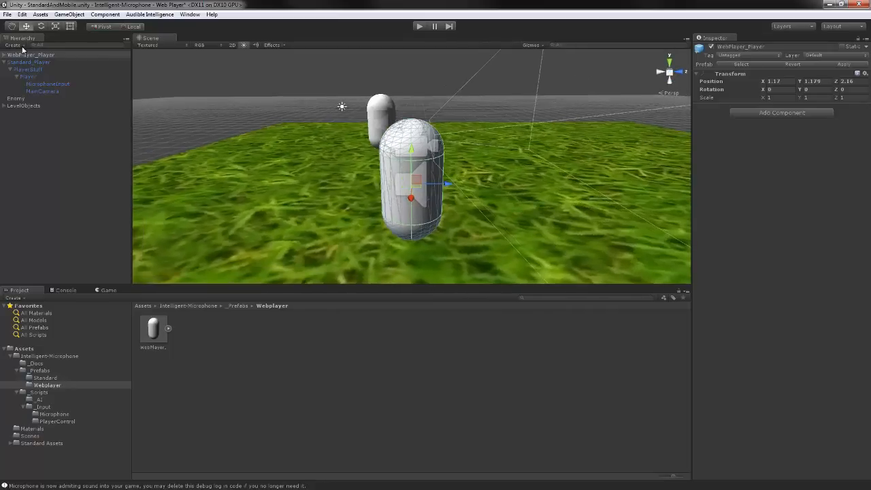
# Step: Collapse Standard_Player, expand WebPlayer_Player down to Player's children, and examine the Player object's components
pyautogui.click(4, 61)
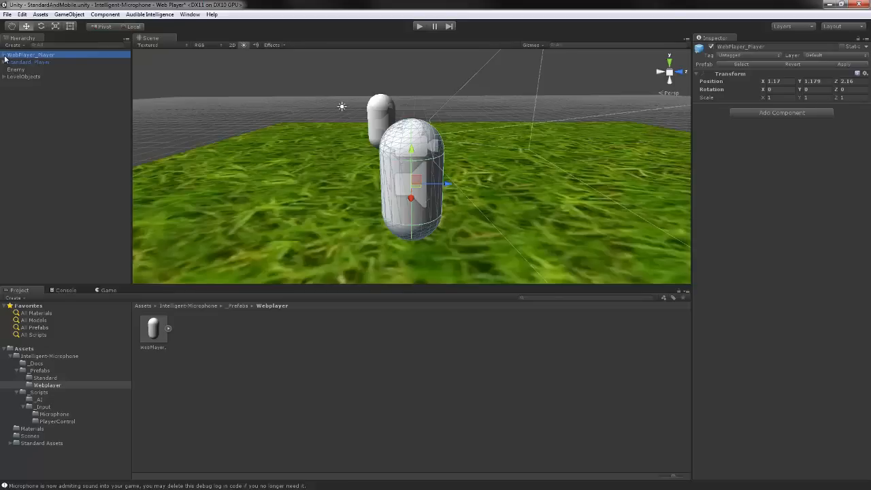
pyautogui.click(4, 55)
pyautogui.click(27, 62)
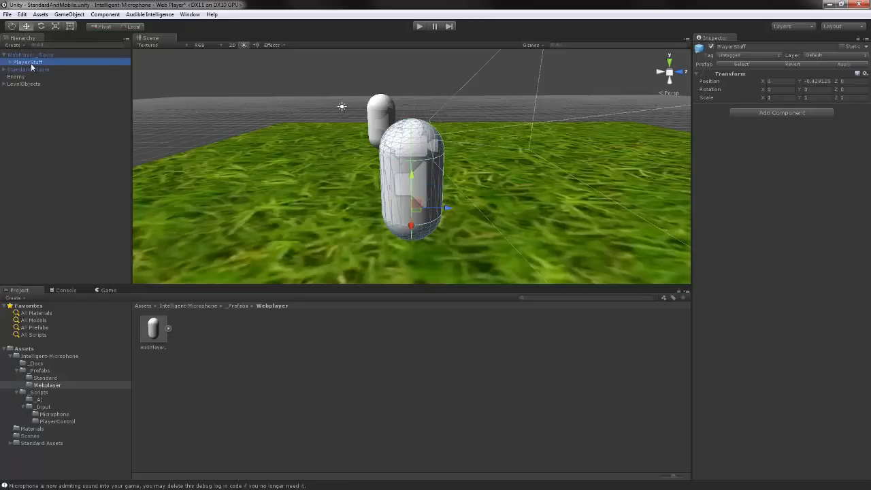
pyautogui.click(10, 62)
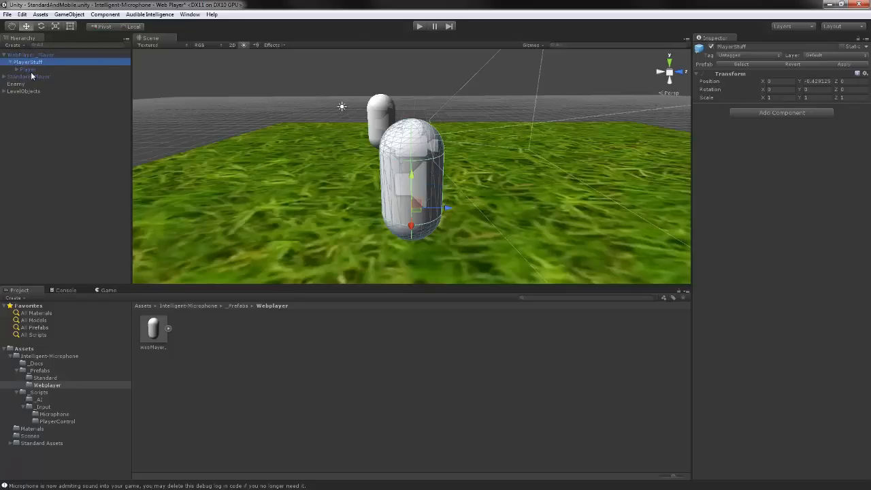
pyautogui.click(27, 71)
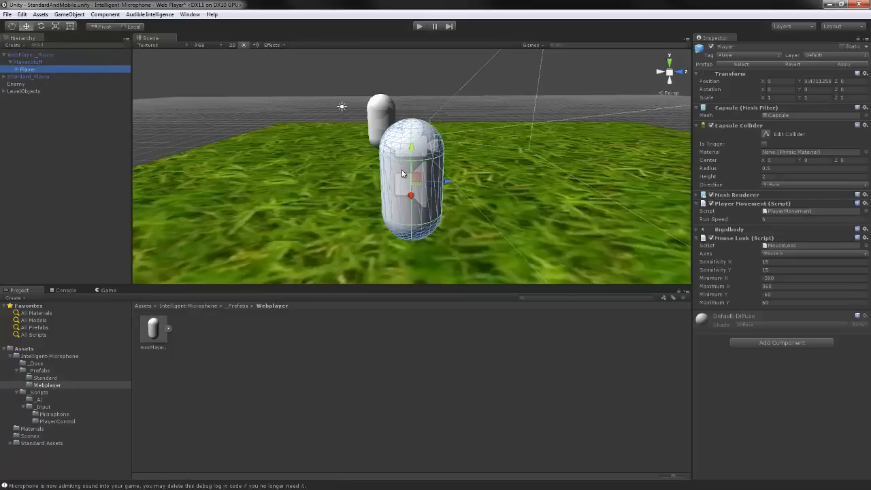
pyautogui.keyDown('alt'); pyautogui.moveTo(387, 163); pyautogui.dragTo(347, 172); pyautogui.keyUp('alt')
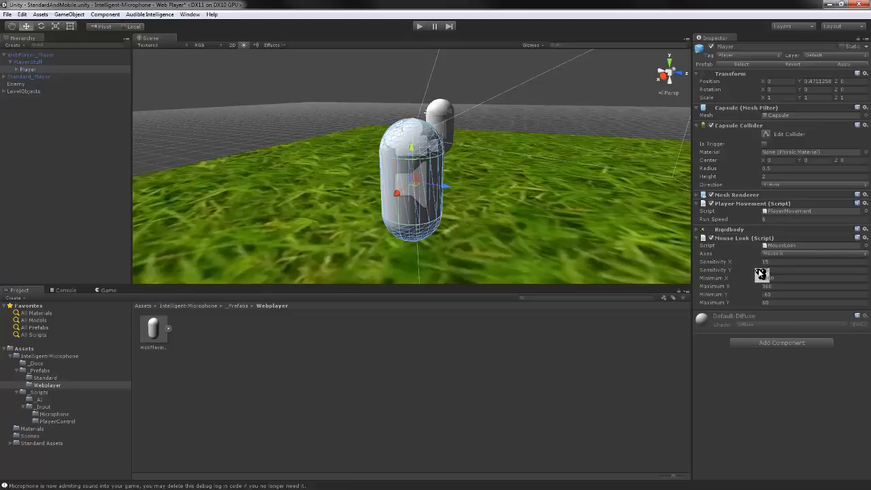
pyautogui.click(22, 72)
pyautogui.click(17, 70)
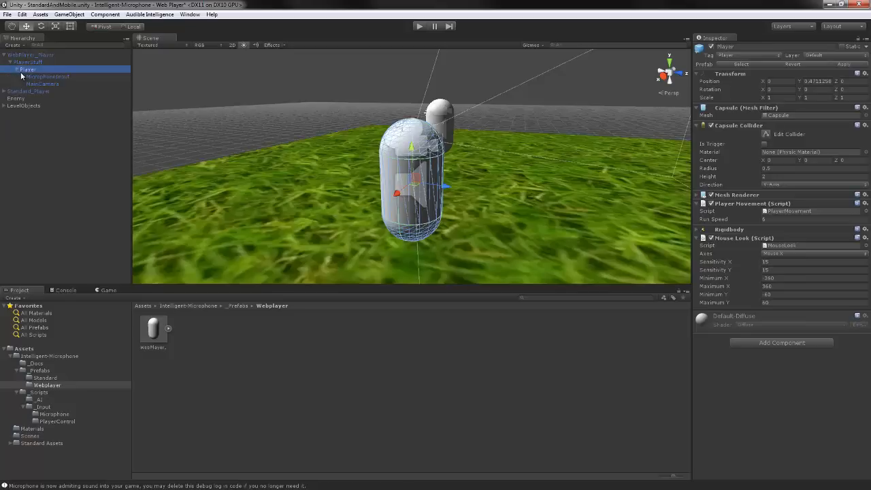
# Step: Try moving WebPlayer_Player's MainCamera vertically and undo the move
pyautogui.click(42, 83)
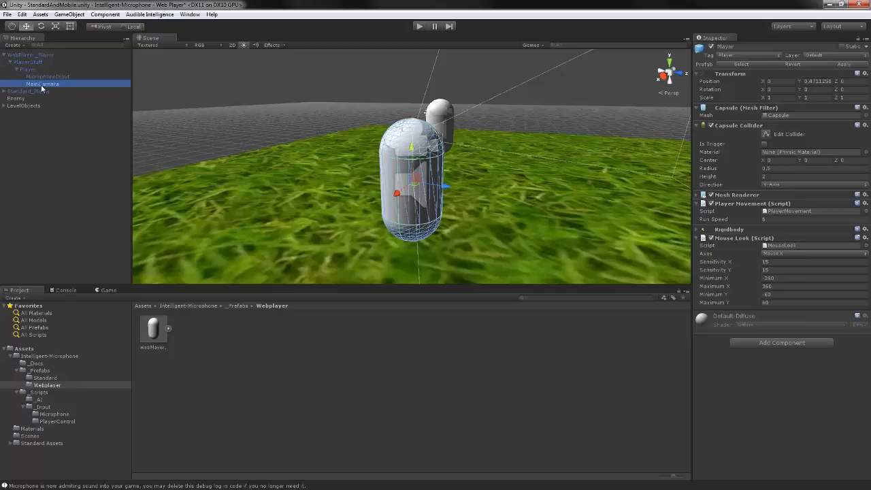
pyautogui.moveTo(412, 102); pyautogui.dragTo(412, 120)
pyautogui.hotkey('ctrl', 'z')
# Step: Try moving WebPlayer_Player's MicrophoneInput out of the capsule to about 1.55 on Z, and undo the move
pyautogui.click(51, 77)
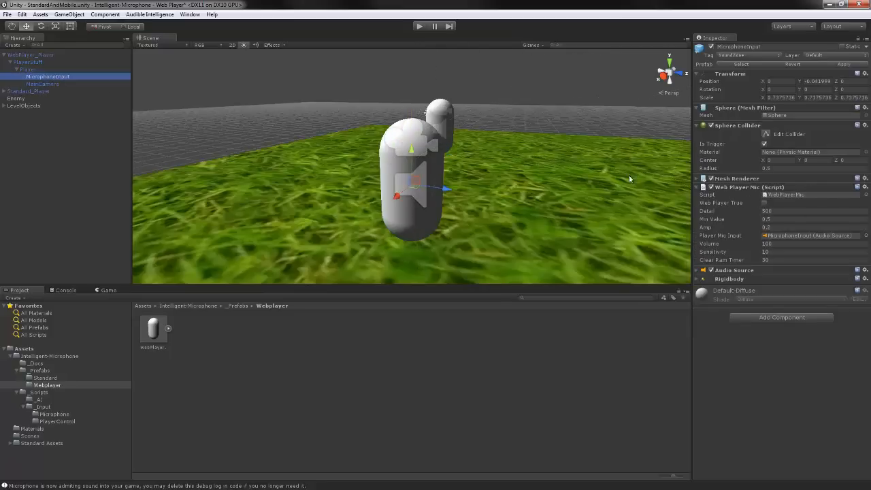
pyautogui.moveTo(443, 187); pyautogui.dragTo(431, 180, button='middle')
pyautogui.moveTo(431, 180); pyautogui.dragTo(526, 198)
pyautogui.moveTo(526, 198); pyautogui.dragTo(458, 183, button='middle')
pyautogui.press('f')
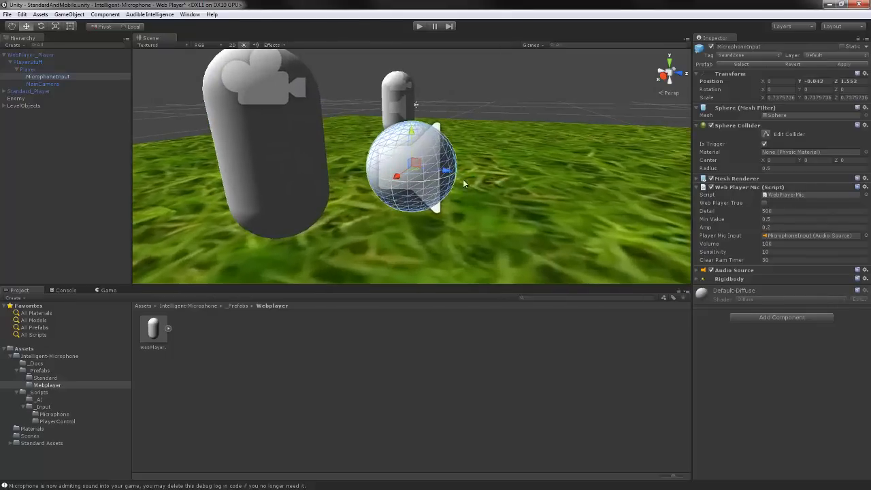
pyautogui.hotkey('ctrl', 'z')
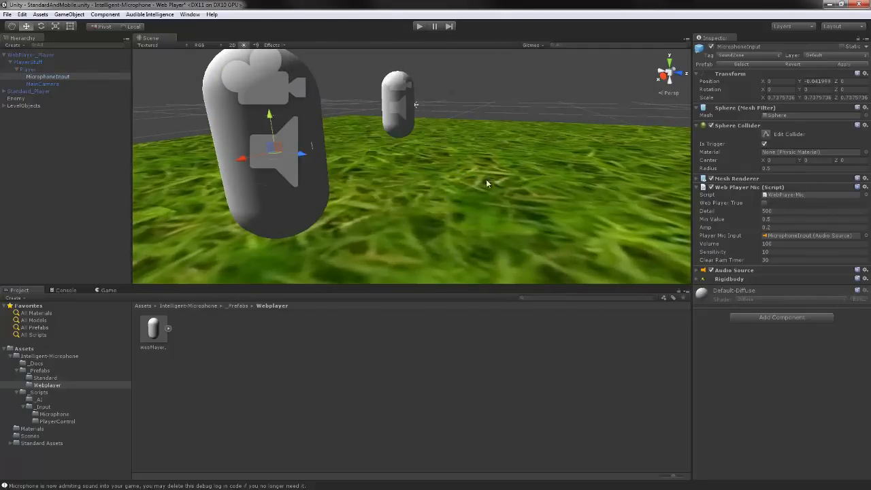
# Step: Expand MicrophoneInput's Rigidbody component and examine its gravity and constraint settings
pyautogui.keyDown('alt'); pyautogui.moveTo(258, 169); pyautogui.dragTo(385, 151); pyautogui.keyUp('alt')
pyautogui.moveTo(222, 170); pyautogui.dragTo(335, 170, button='middle')
pyautogui.scroll(-6, 336, 175)
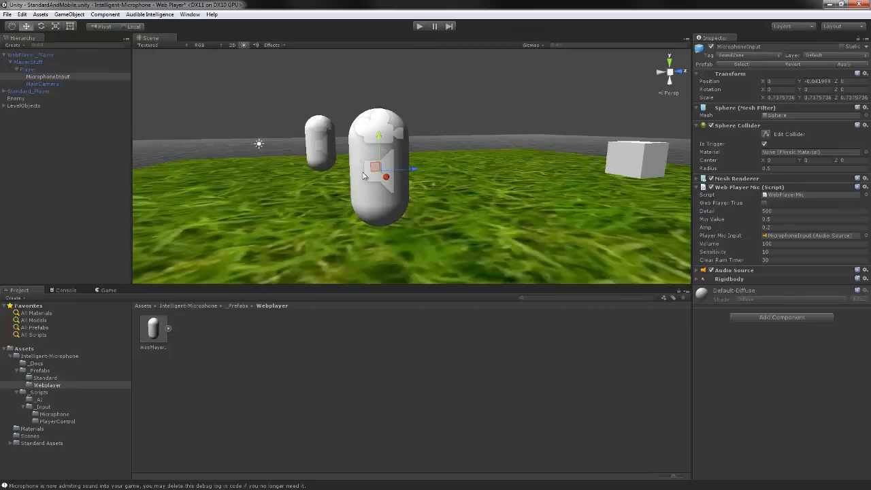
pyautogui.keyDown('alt'); pyautogui.moveTo(414, 150); pyautogui.dragTo(320, 221); pyautogui.keyUp('alt')
pyautogui.keyDown('alt'); pyautogui.moveTo(454, 168); pyautogui.dragTo(659, 255); pyautogui.keyUp('alt')
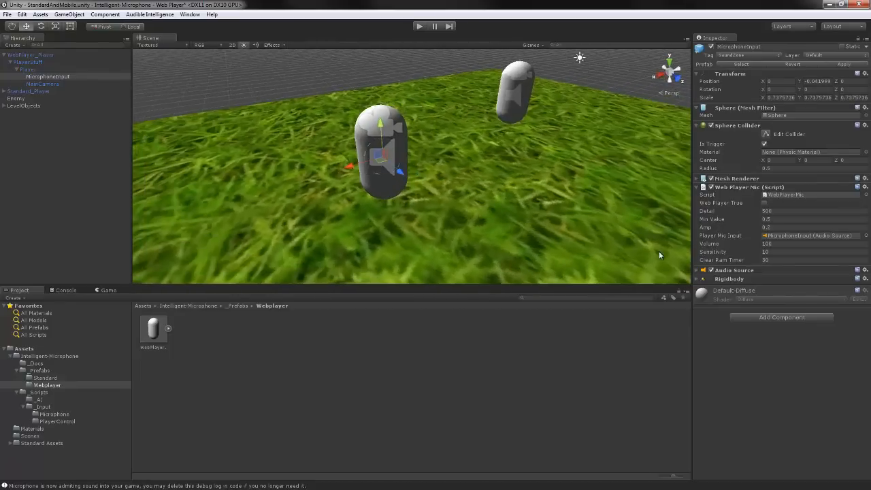
pyautogui.keyDown('alt'); pyautogui.moveTo(554, 106); pyautogui.dragTo(440, 143); pyautogui.keyUp('alt')
pyautogui.moveTo(299, 208); pyautogui.dragTo(359, 185, button='middle')
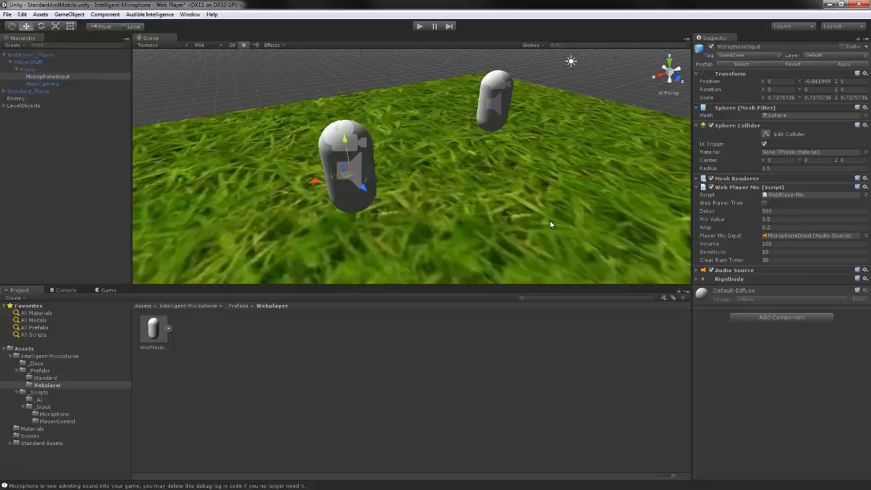
pyautogui.click(698, 280)
pyautogui.moveTo(405, 198); pyautogui.dragTo(430, 191, button='middle')
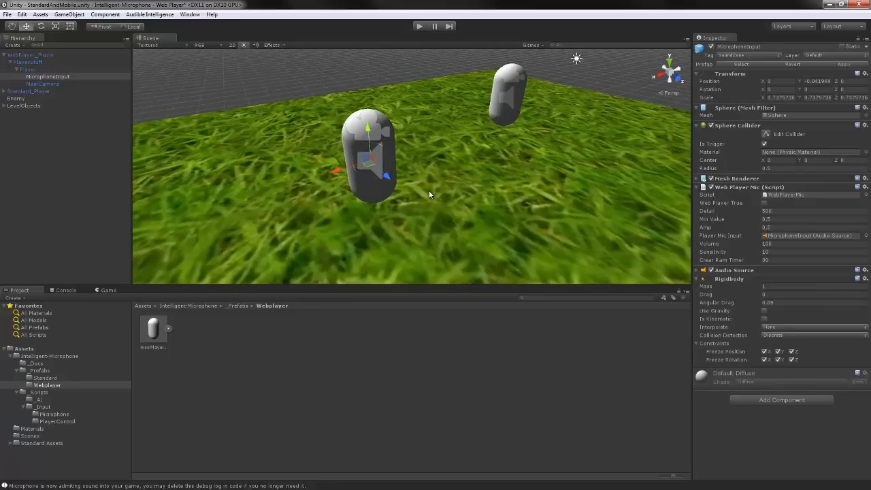
# Step: Try shifting MicrophoneInput sideways along X out of the capsule, first to about 0.26, and undo each move
pyautogui.scroll(4, 429, 191)
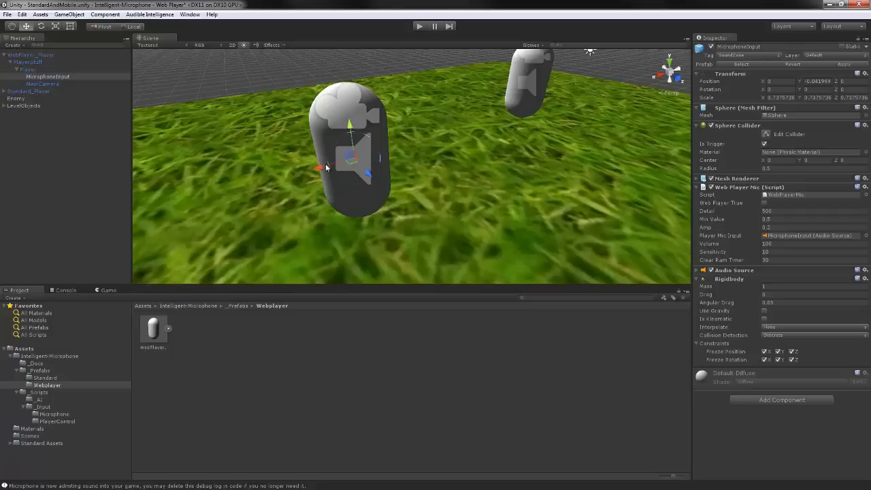
pyautogui.moveTo(317, 168); pyautogui.dragTo(303, 171)
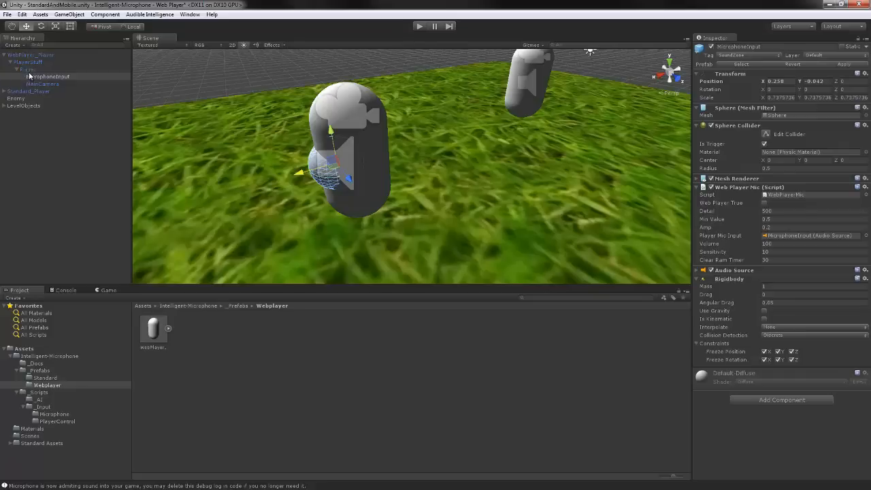
pyautogui.hotkey('ctrl', 'z')
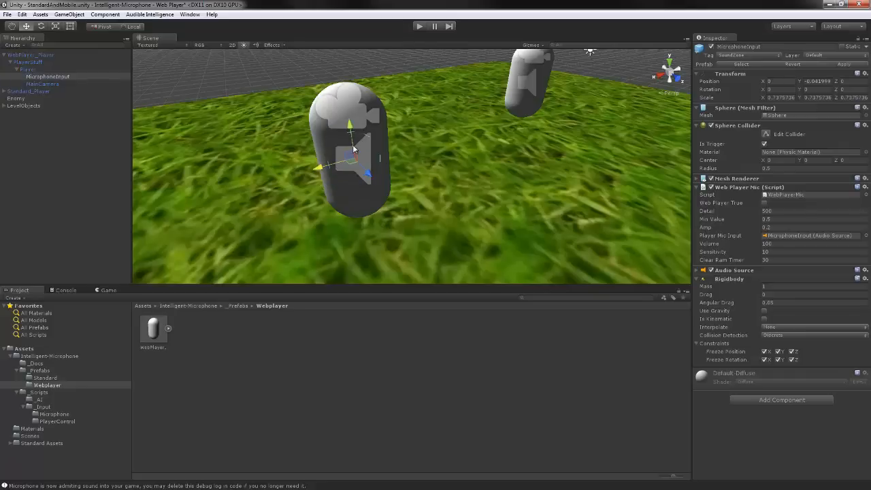
pyautogui.keyDown('alt'); pyautogui.moveTo(320, 145); pyautogui.dragTo(365, 170); pyautogui.keyUp('alt')
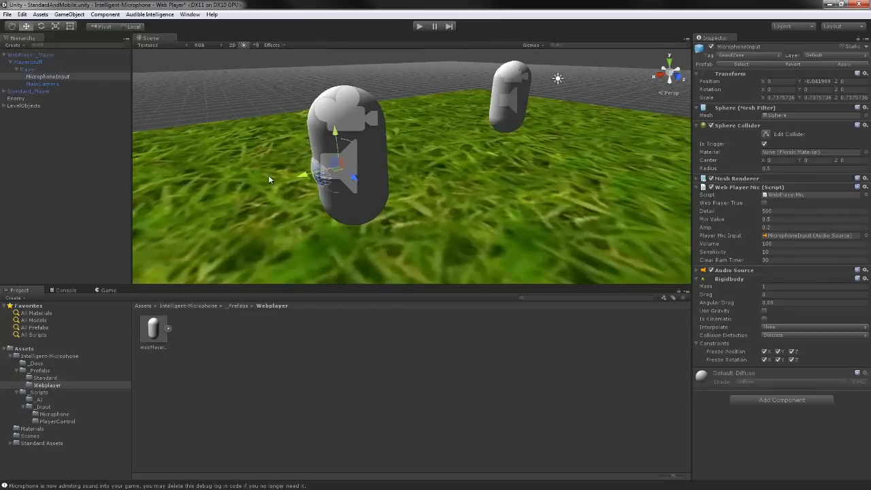
pyautogui.moveTo(269, 180); pyautogui.dragTo(245, 185)
pyautogui.hotkey('ctrl', 'z')
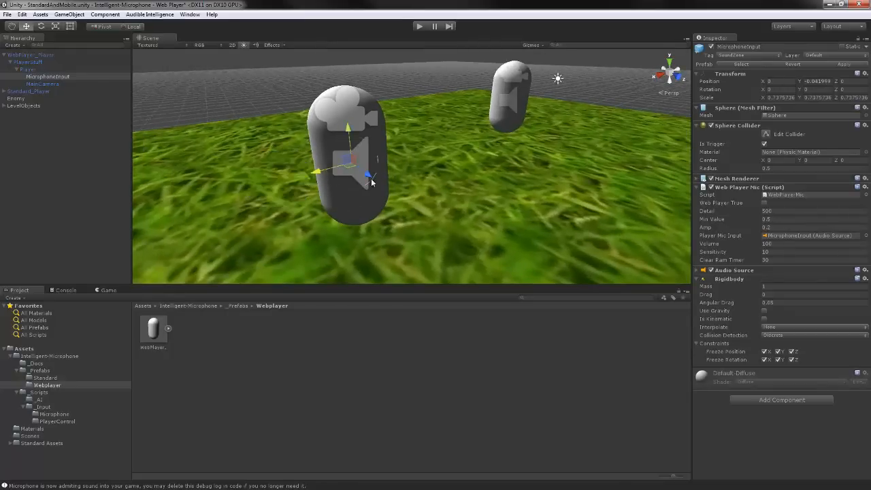
pyautogui.click(392, 85)
pyautogui.scroll(-3, 384, 120)
pyautogui.keyDown('alt'); pyautogui.moveTo(361, 139); pyautogui.dragTo(509, 165); pyautogui.keyUp('alt')
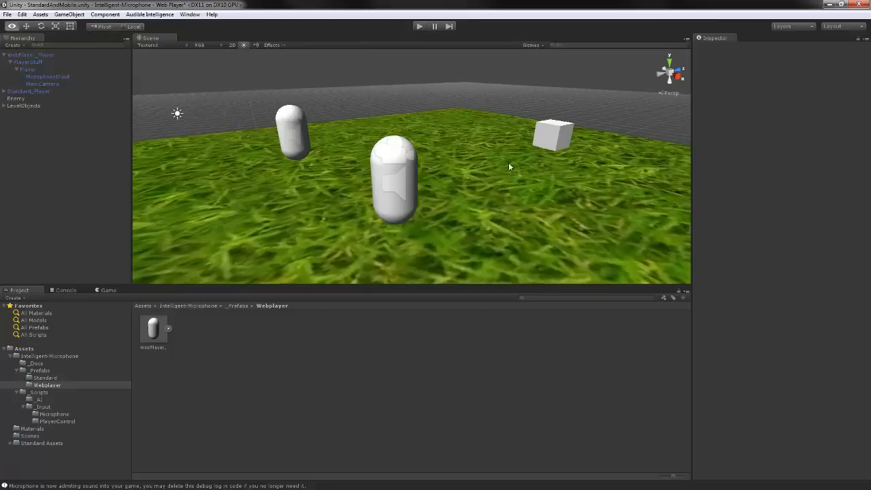
pyautogui.click(381, 174)
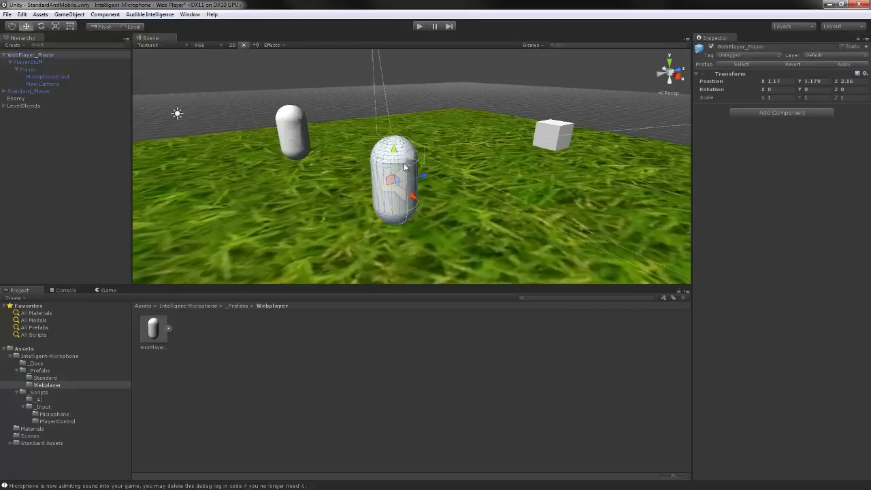
pyautogui.scroll(5, 404, 166)
pyautogui.scroll(-3, 404, 166)
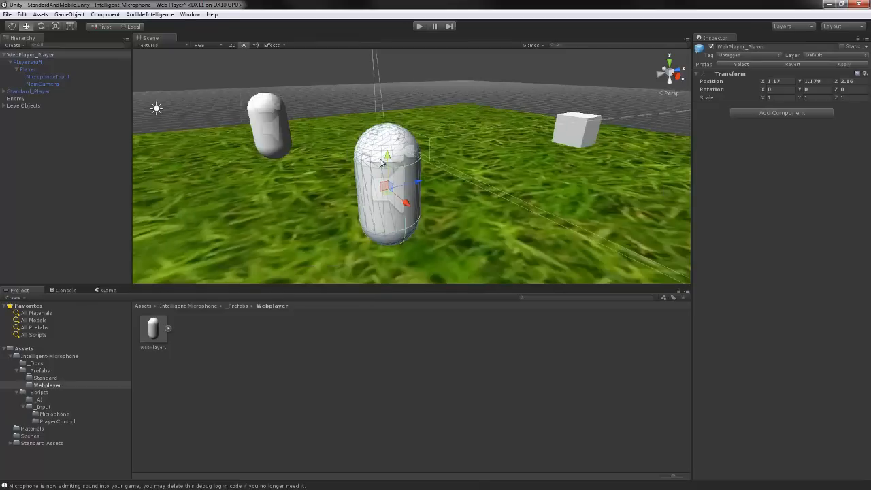
# Step: Move MicrophoneInput out of WebPlayer_Player to the hierarchy's root level, accepting the loss of the prefab connection
pyautogui.click(44, 77)
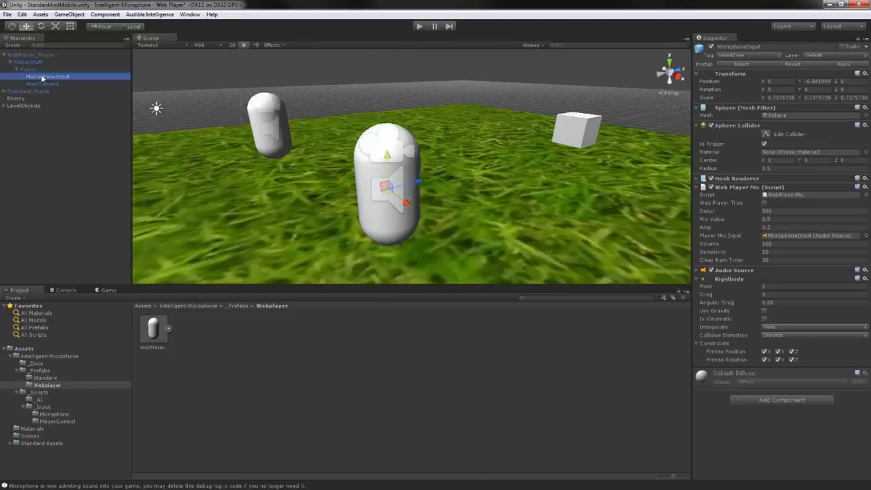
pyautogui.moveTo(42, 77); pyautogui.dragTo(83, 171)
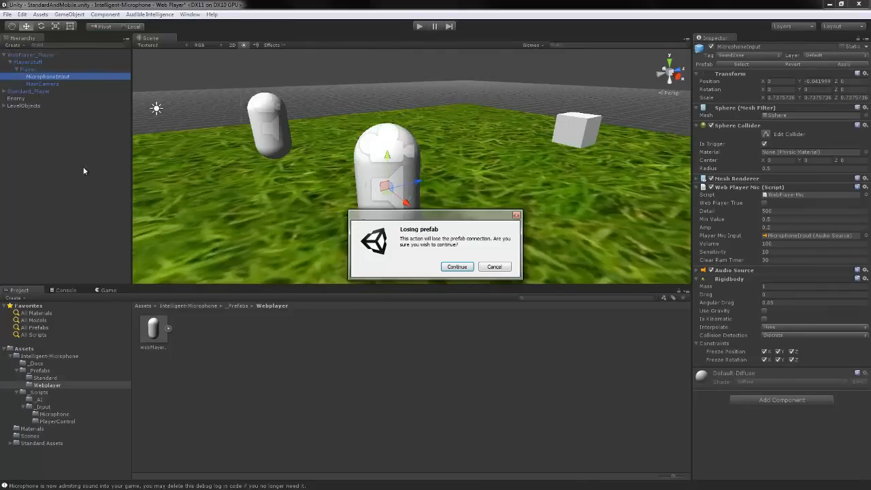
pyautogui.click(456, 267)
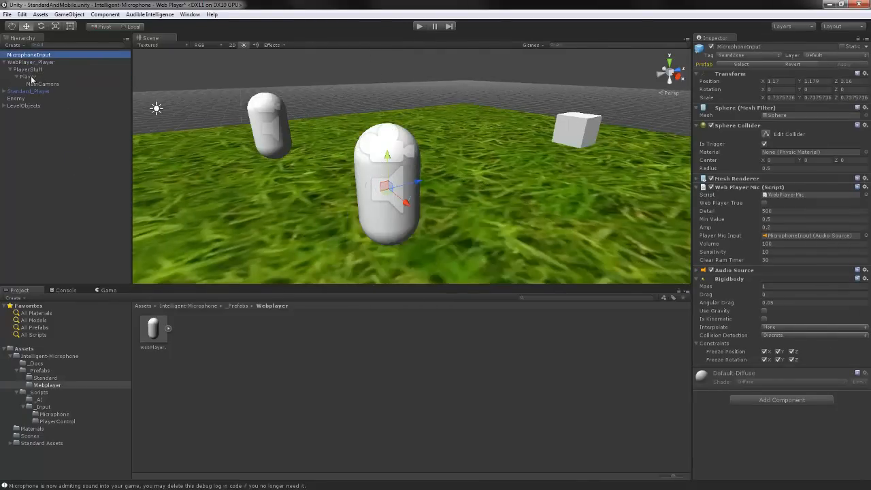
# Step: Try deleting WebPlayer_Player's Player object, and undo both the deletion and MicrophoneInput's move to the root level
pyautogui.click(30, 78)
pyautogui.press('Delete')
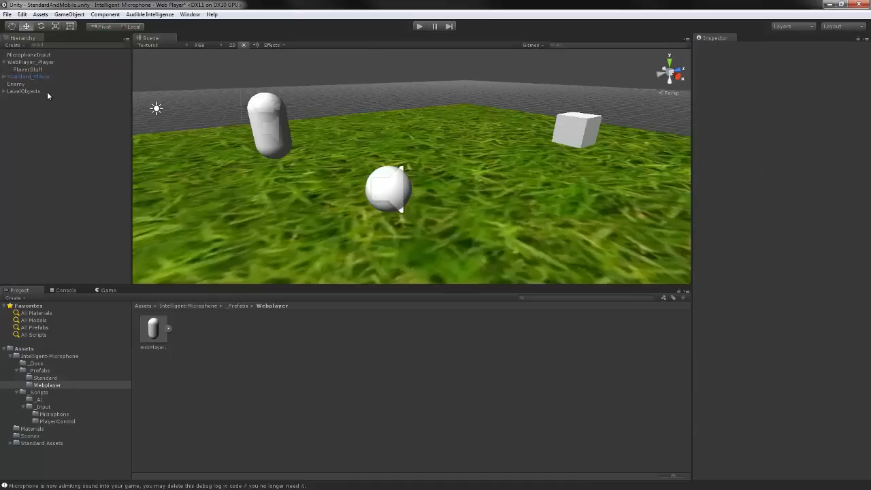
pyautogui.hotkey('ctrl', 'z')
pyautogui.hotkey('ctrl', 'z')
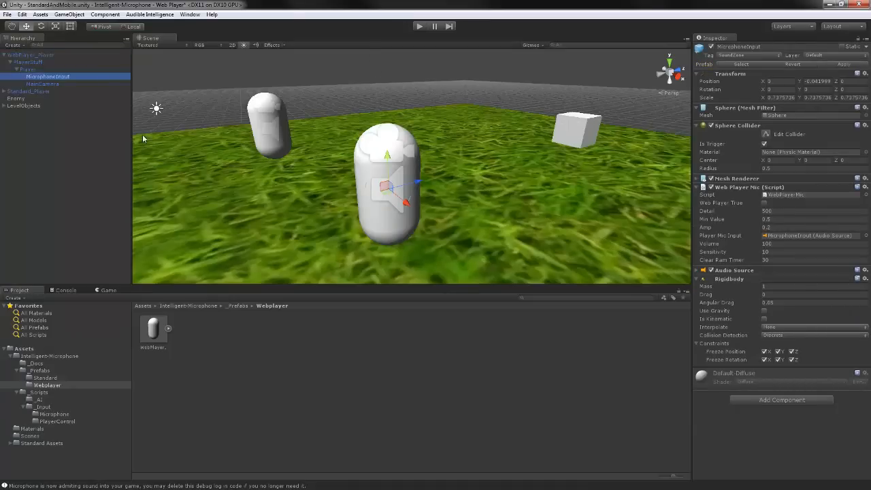
# Step: Examine WebPlayer_Player's Player object, its components and its capsule in the scene from several angles
pyautogui.click(33, 70)
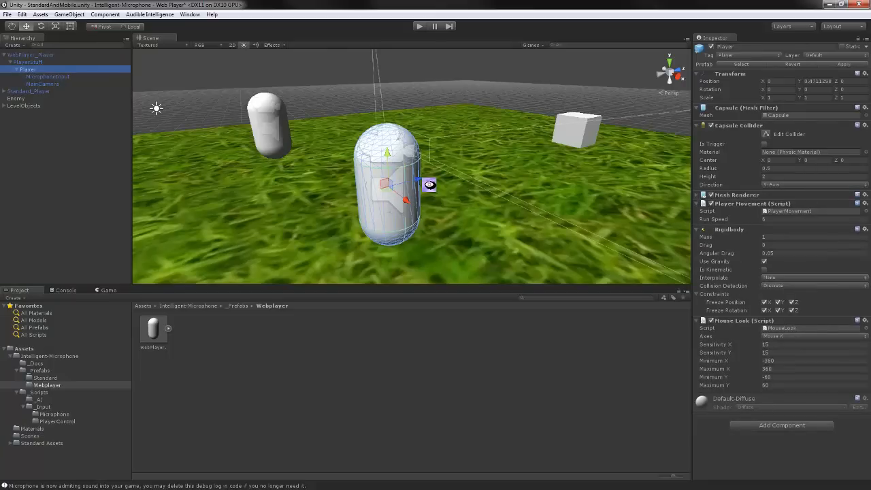
pyautogui.keyDown('alt'); pyautogui.moveTo(430, 184); pyautogui.dragTo(329, 139); pyautogui.keyUp('alt')
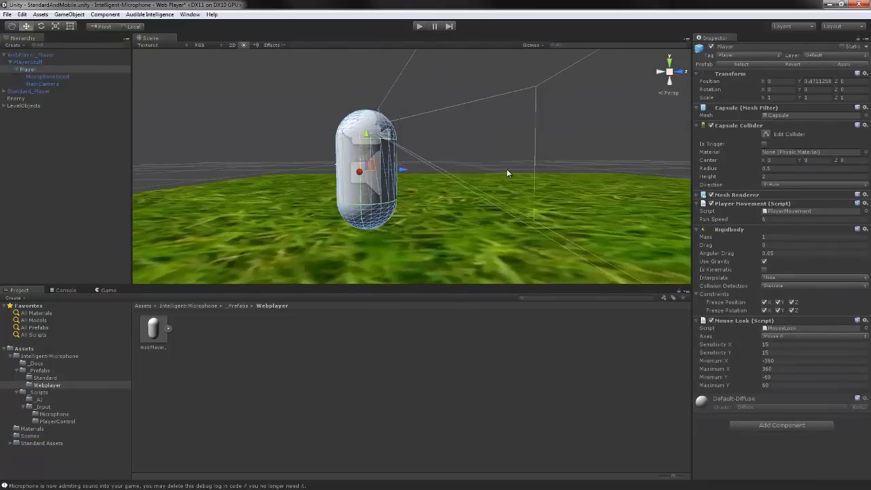
pyautogui.keyDown('alt'); pyautogui.moveTo(451, 138); pyautogui.dragTo(386, 184); pyautogui.keyUp('alt')
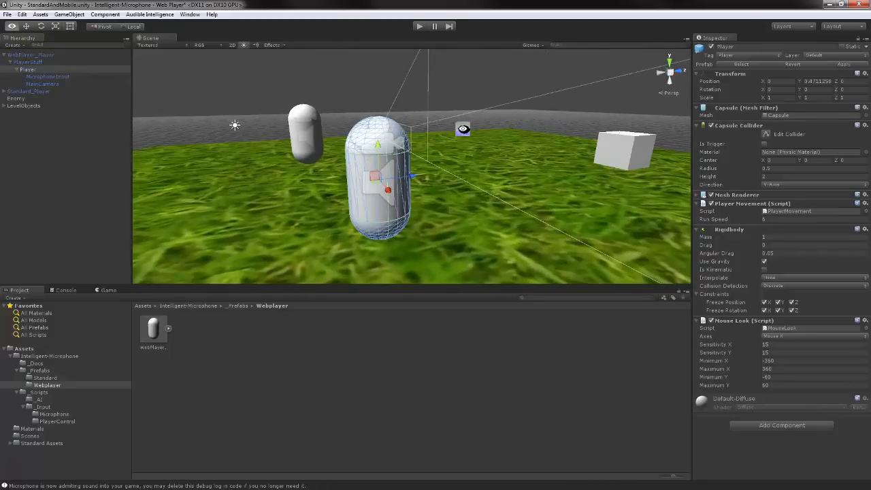
pyautogui.keyDown('alt'); pyautogui.moveTo(467, 126); pyautogui.dragTo(372, 157); pyautogui.keyUp('alt')
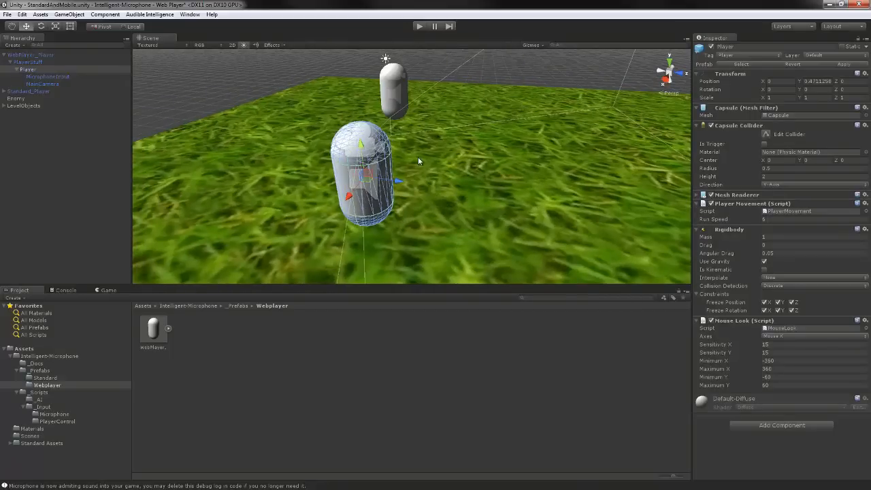
pyautogui.keyDown('alt'); pyautogui.moveTo(418, 156); pyautogui.dragTo(327, 141); pyautogui.keyUp('alt')
pyautogui.scroll(-10, 348, 146)
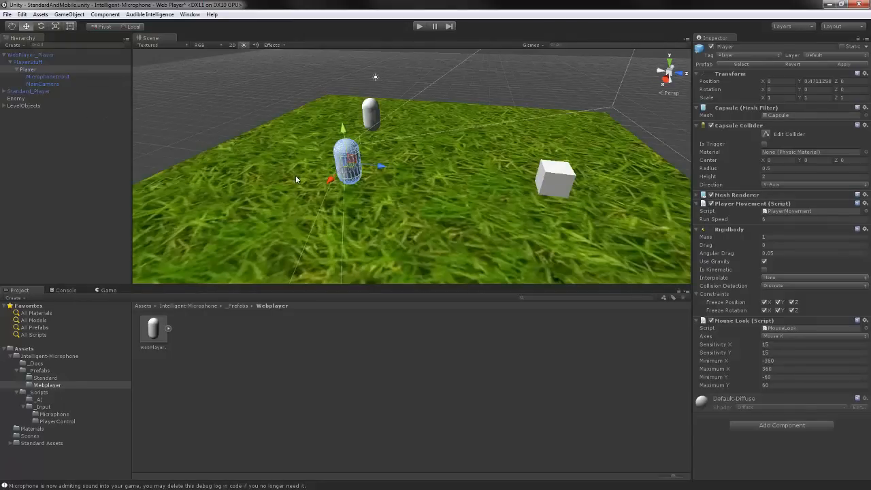
pyautogui.keyDown('alt'); pyautogui.moveTo(311, 175); pyautogui.dragTo(332, 165); pyautogui.keyUp('alt')
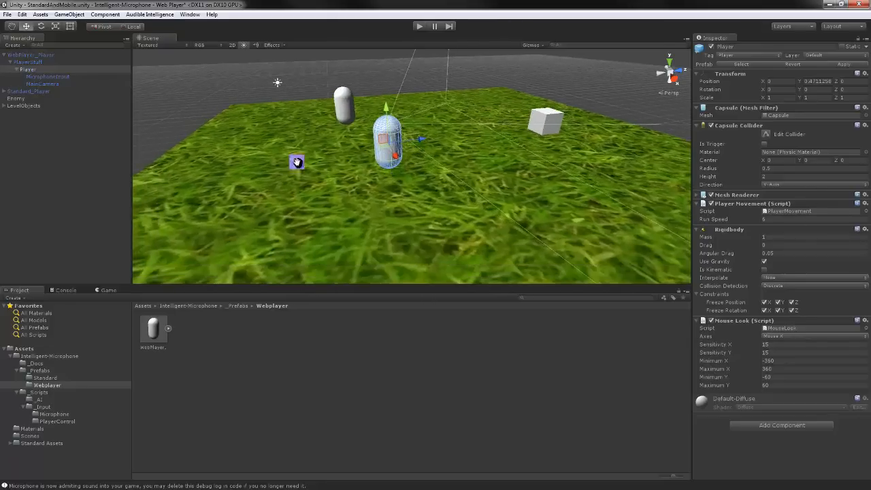
pyautogui.moveTo(297, 162); pyautogui.dragTo(333, 156, button='middle')
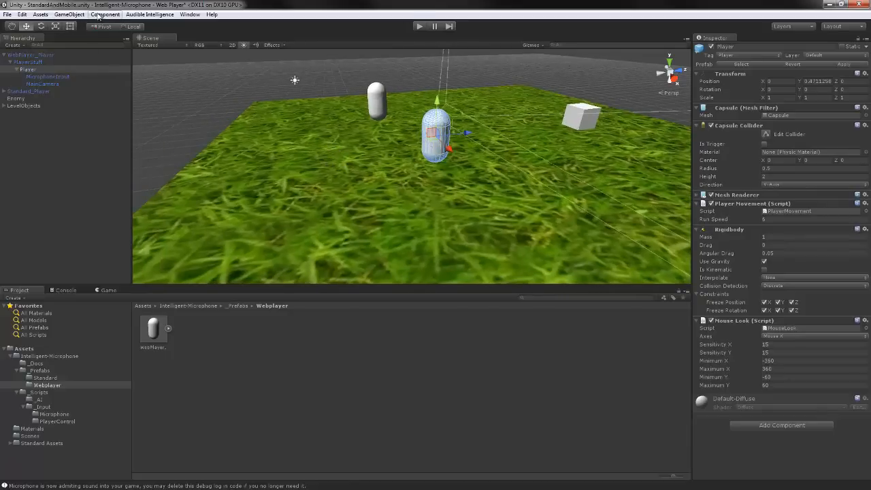
# Step: Create an empty game object in the scene and name it PlayerParent
pyautogui.click(102, 15)
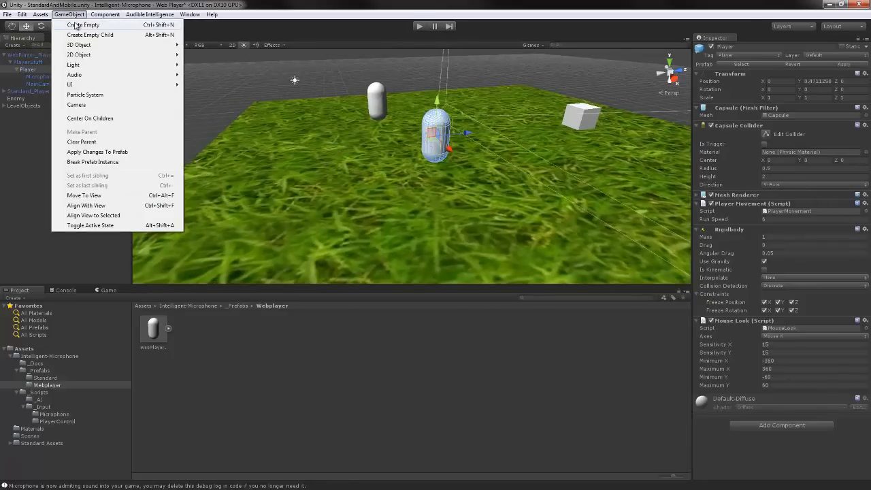
pyautogui.click(75, 25)
pyautogui.scroll(-6, 326, 152)
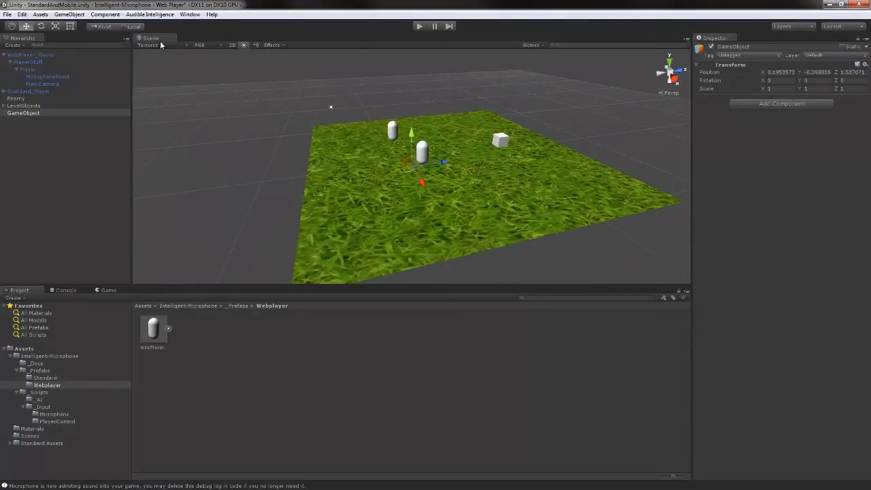
pyautogui.click(759, 47)
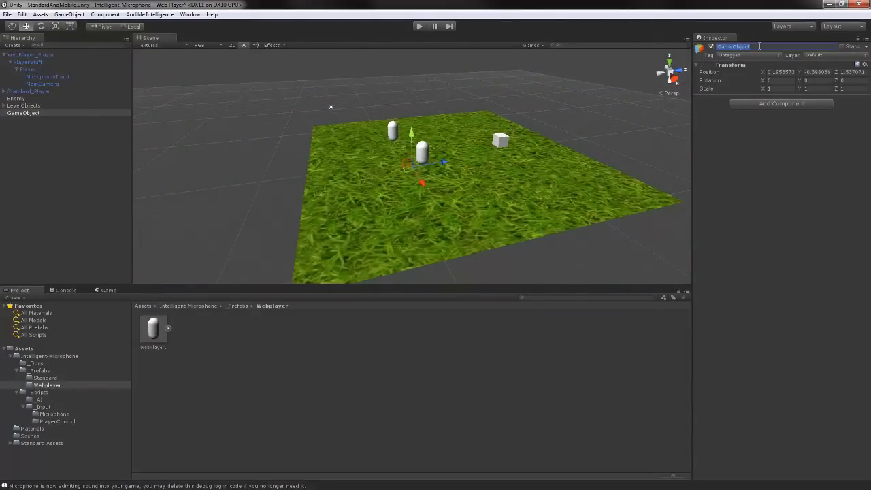
pyautogui.write('PlayerParent')
pyautogui.press('Return')
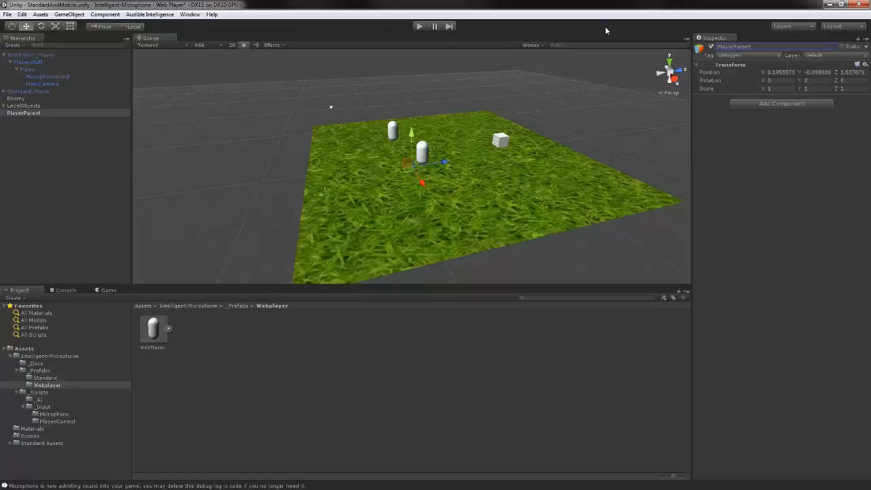
# Step: Create a second empty game object named PlayerStuff and make it a child of PlayerParent
pyautogui.click(69, 15)
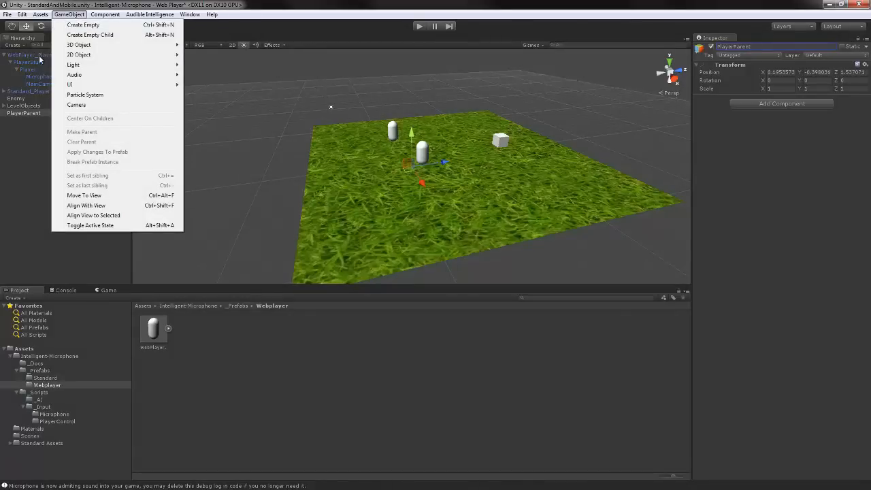
pyautogui.click(79, 25)
pyautogui.click(788, 47)
pyautogui.write('P')
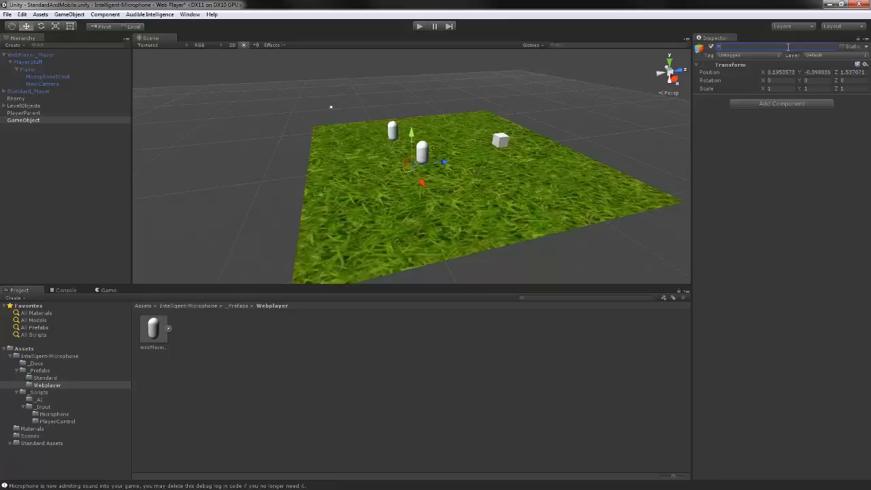
pyautogui.write('layerStuff')
pyautogui.press('Return')
pyautogui.moveTo(25, 120); pyautogui.dragTo(42, 114)
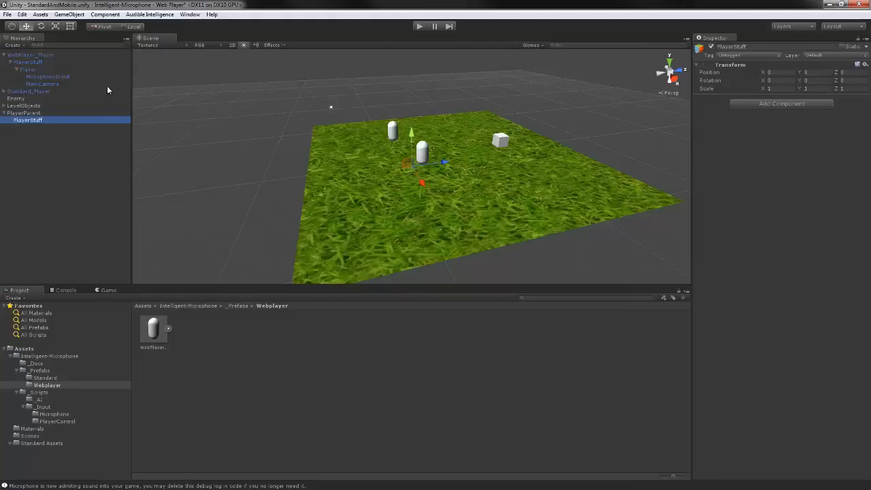
# Step: Add a 3D capsule to the scene and make it a child of PlayerParent's PlayerStuff object
pyautogui.moveTo(323, 153)
pyautogui.mouseDown(button='middle')
pyautogui.moveTo(328, 148)
pyautogui.moveTo(323, 156)
pyautogui.mouseUp(button='middle')
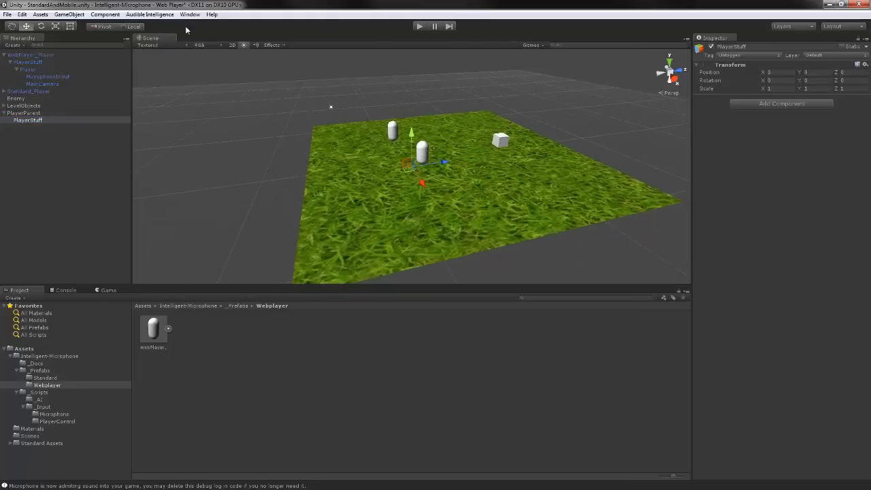
pyautogui.click(70, 14)
pyautogui.moveTo(123, 46)
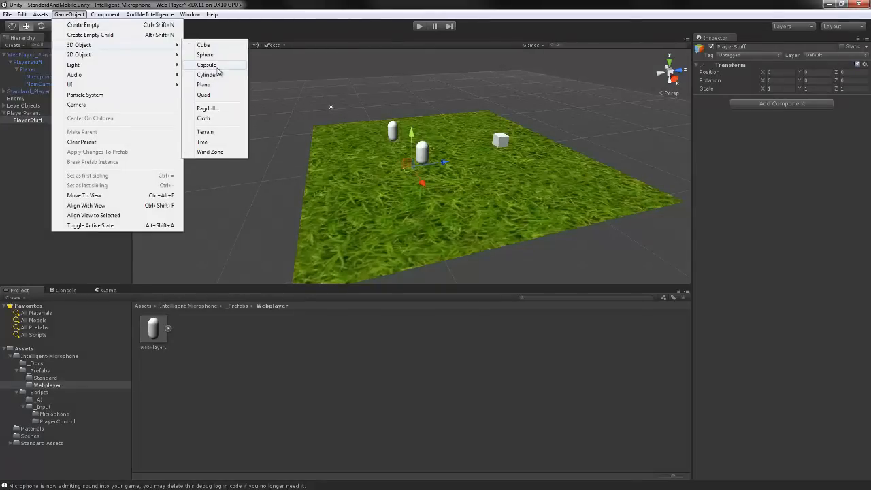
pyautogui.click(207, 65)
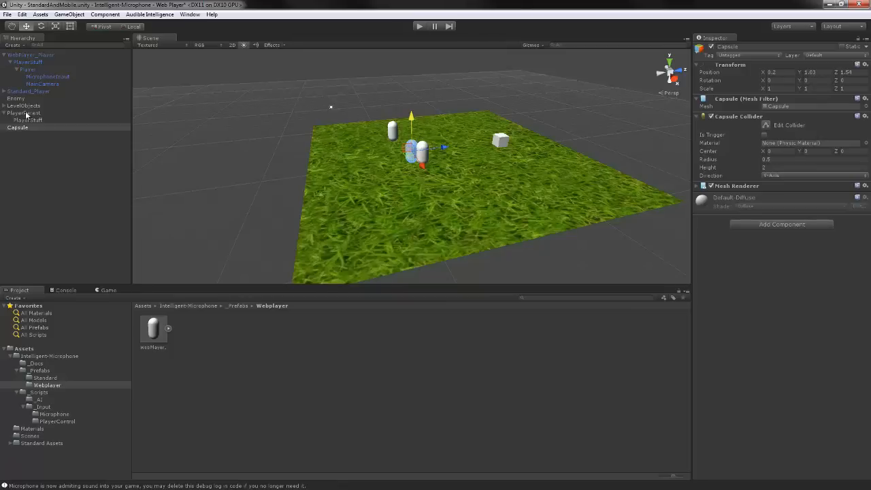
pyautogui.moveTo(21, 127); pyautogui.dragTo(51, 120)
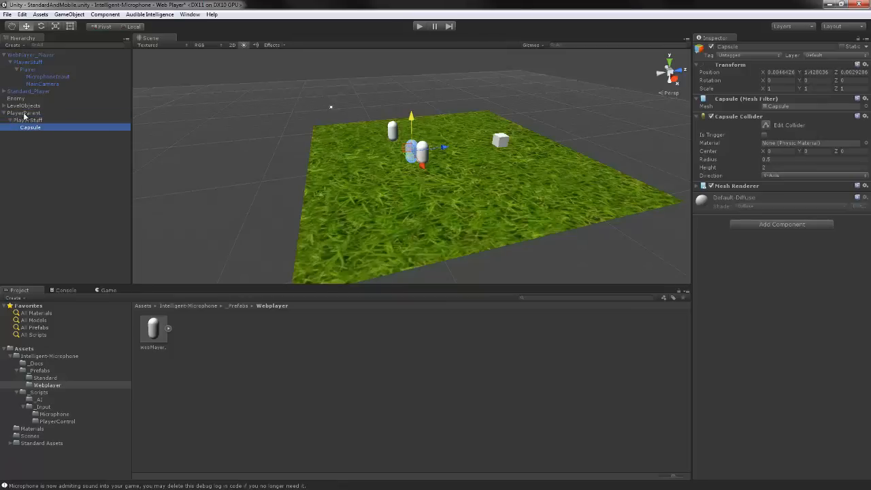
# Step: Move PlayerParent along Z to about -2.37, away from the existing player capsule
pyautogui.click(24, 113)
pyautogui.moveTo(443, 163); pyautogui.dragTo(381, 137)
pyautogui.press('f')
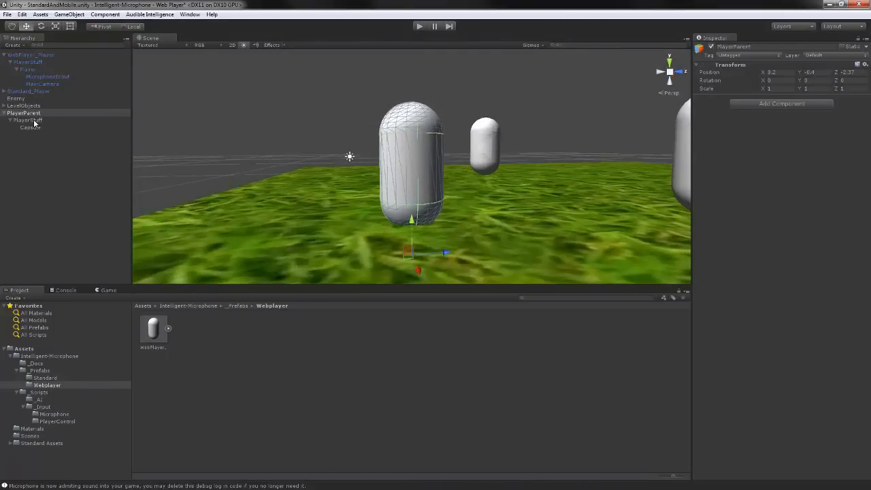
# Step: Set PlayerParent's position to 0 on X, Y and Z
pyautogui.click(822, 72)
pyautogui.write('0')
pyautogui.press('Return')
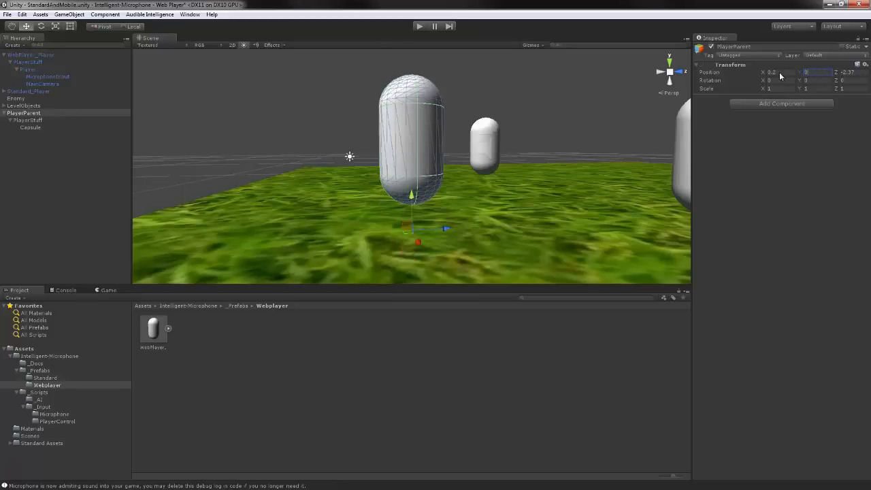
pyautogui.click(780, 73)
pyautogui.write('0')
pyautogui.press('Return')
pyautogui.click(856, 72)
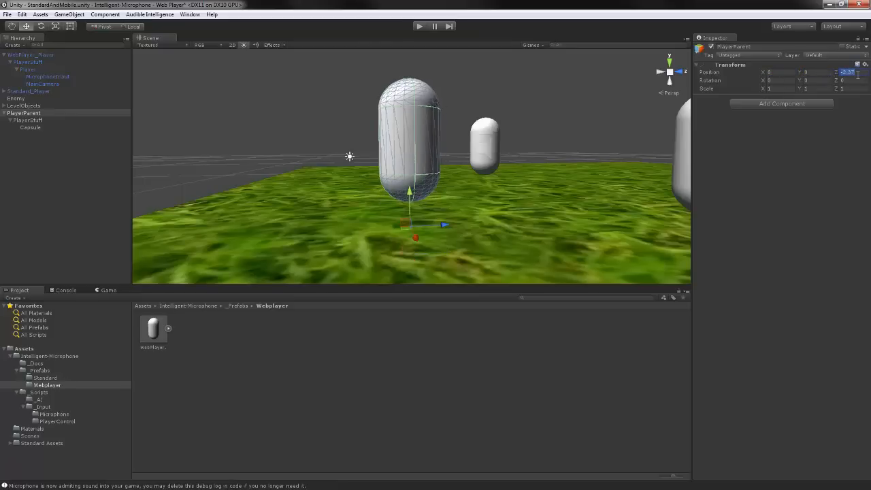
pyautogui.write('0')
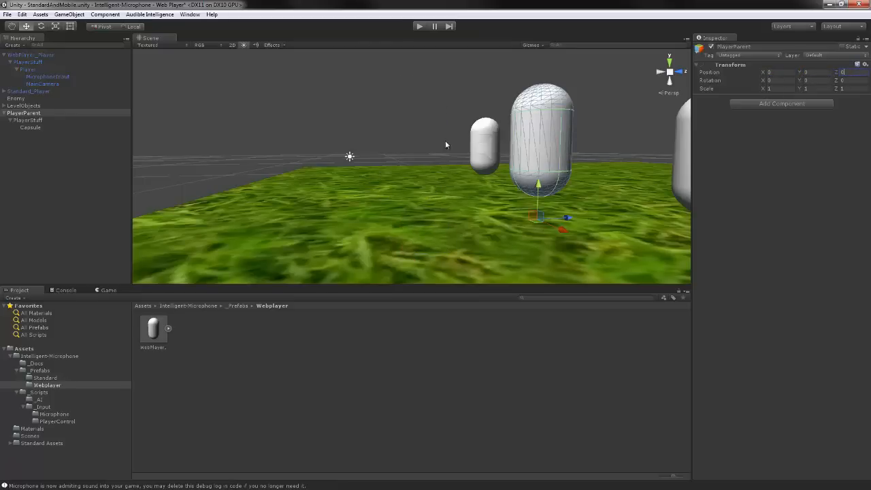
# Step: Set the position of the Capsule under PlayerStuff to 0 on all three axes
pyautogui.click(32, 119)
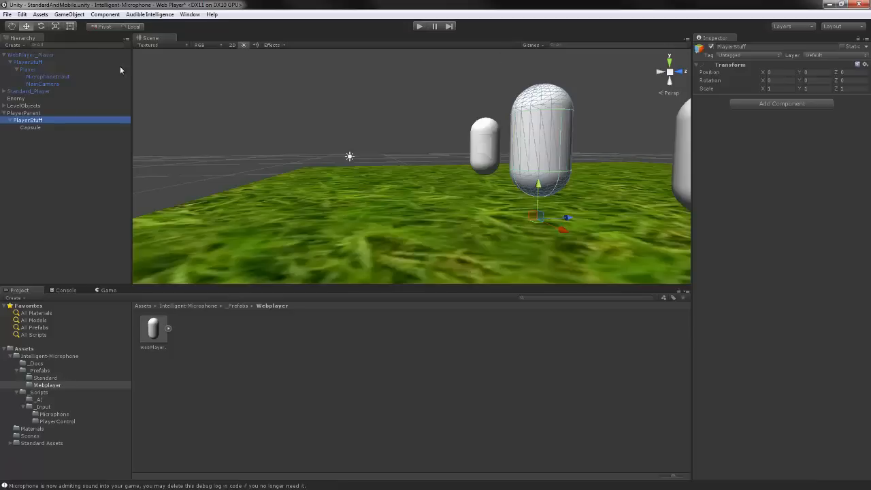
pyautogui.click(30, 127)
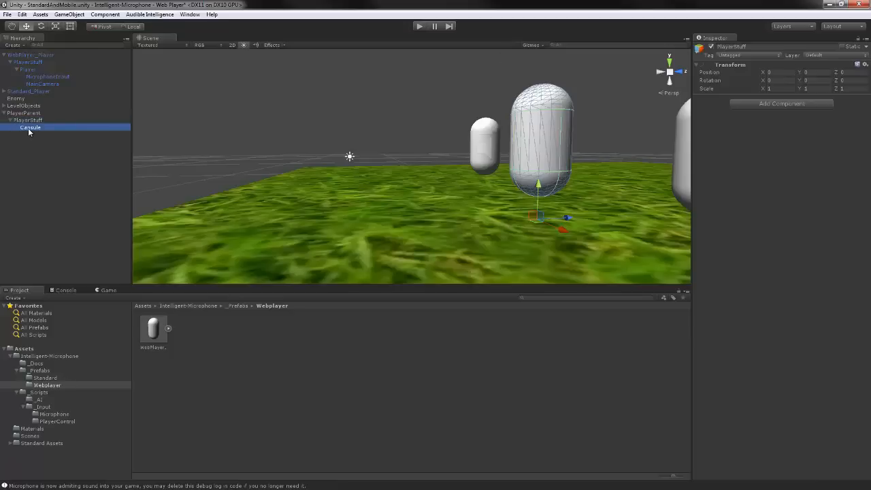
pyautogui.click(781, 72)
pyautogui.write('0')
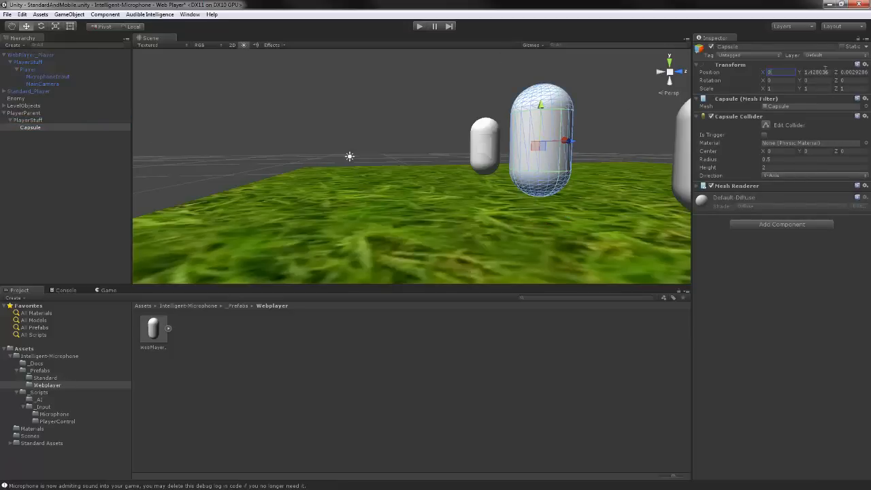
pyautogui.press('Tab')
pyautogui.write('0')
pyautogui.press('Tab')
pyautogui.write('0')
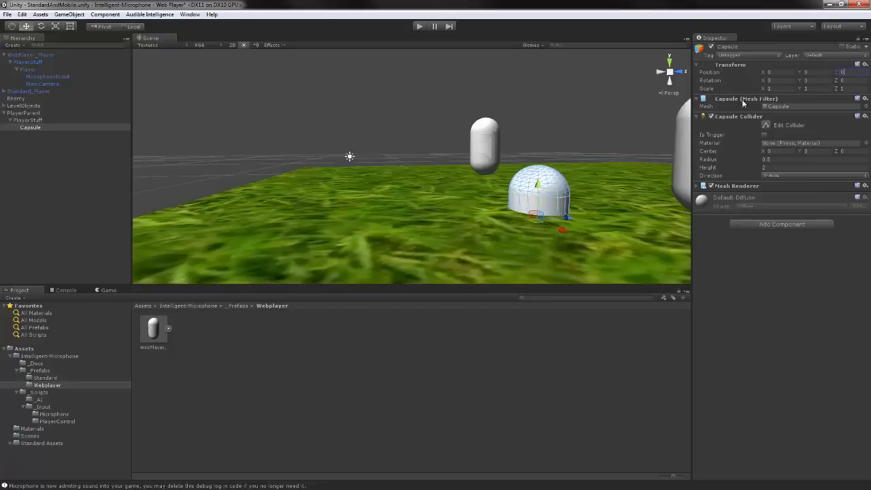
# Step: Raise the Capsule above the grass by setting its Y position to 1.3, trying 1 and 1.2 first
pyautogui.click(813, 72)
pyautogui.write('1')
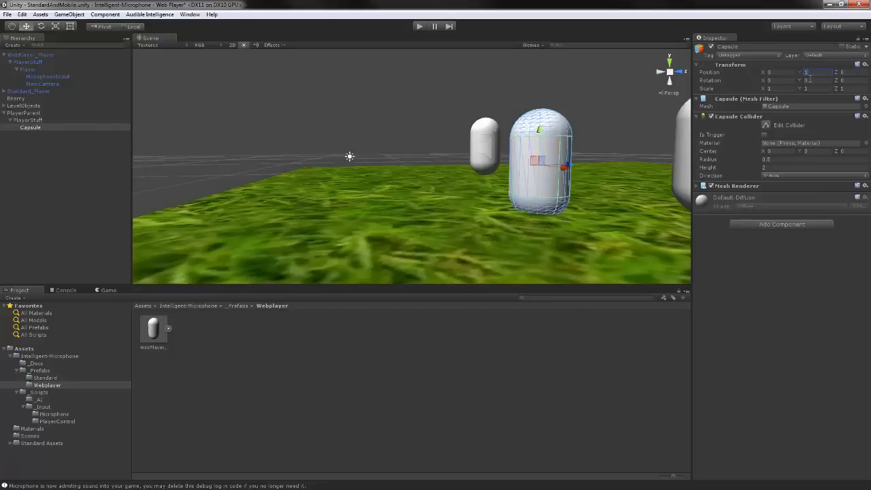
pyautogui.write('.2')
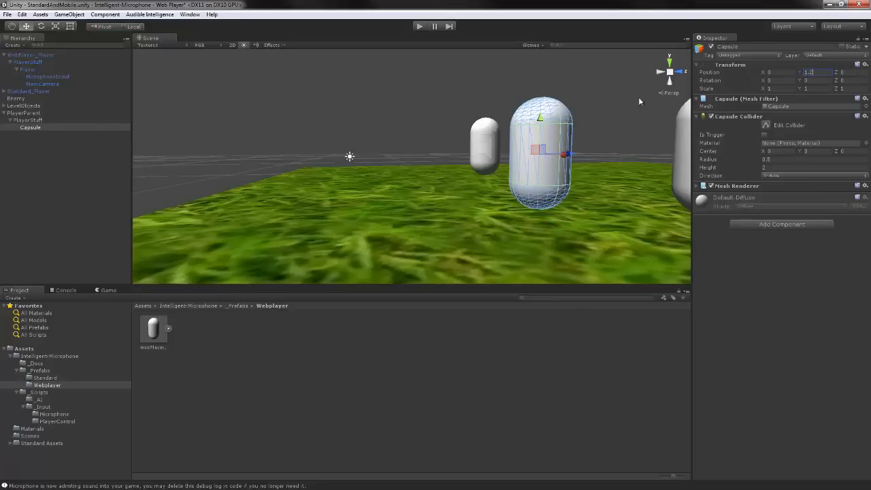
pyautogui.moveTo(531, 161); pyautogui.dragTo(446, 114, button='middle')
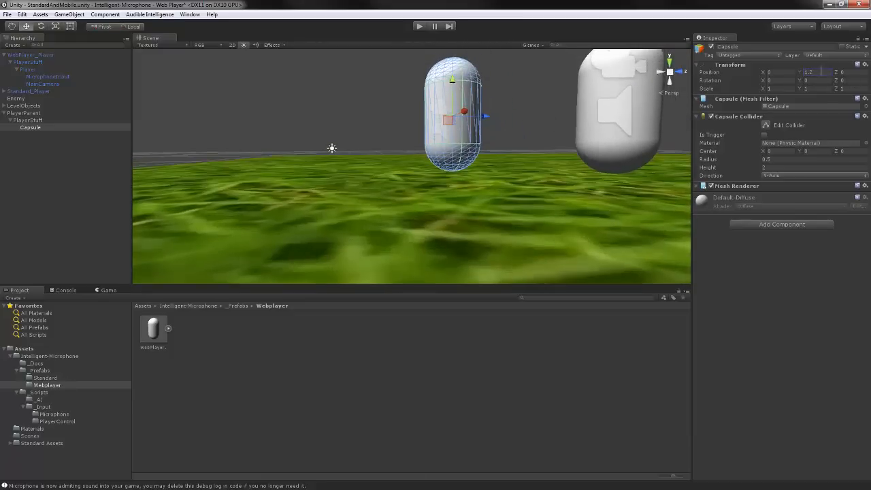
pyautogui.click(821, 71)
pyautogui.write('1.3')
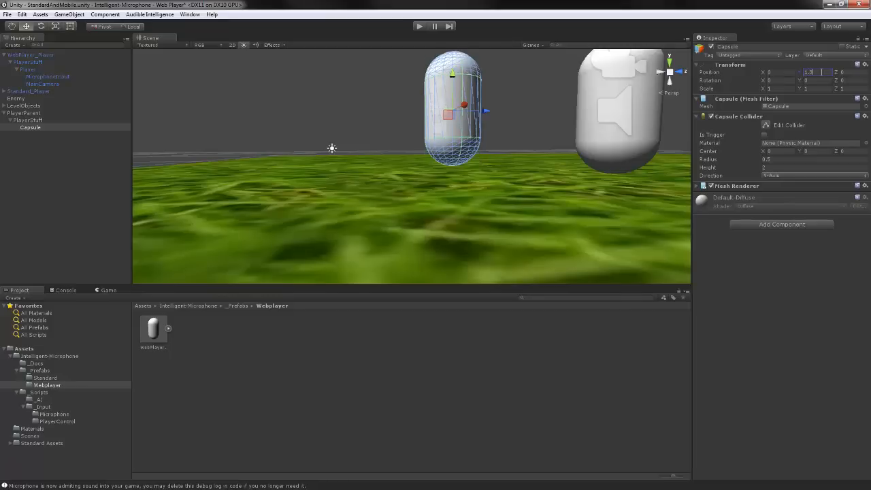
# Step: Delete the WebPlayer_Player object from the scene, keeping Standard_Player and the new PlayerParent hierarchy
pyautogui.keyDown('alt'); pyautogui.moveTo(429, 113); pyautogui.dragTo(529, 126); pyautogui.keyUp('alt')
pyautogui.scroll(-5, 533, 122)
pyautogui.moveTo(533, 118); pyautogui.dragTo(461, 76, button='middle')
pyautogui.click(294, 172)
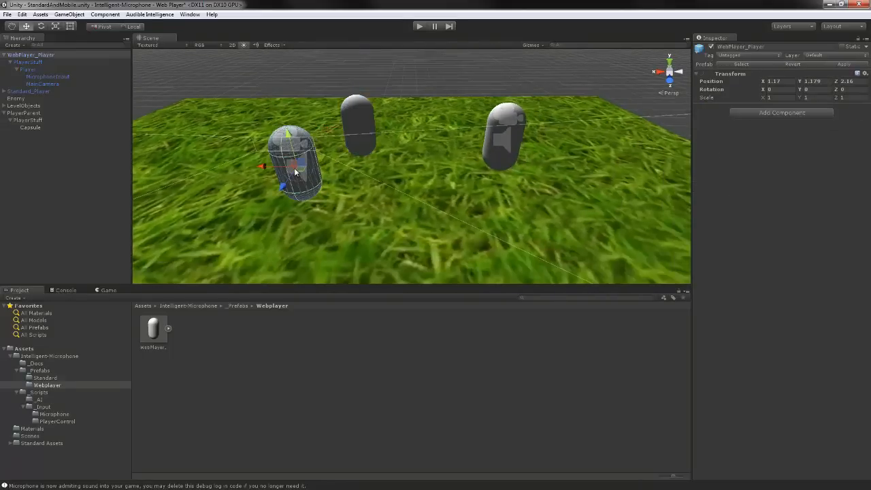
pyautogui.press('Delete')
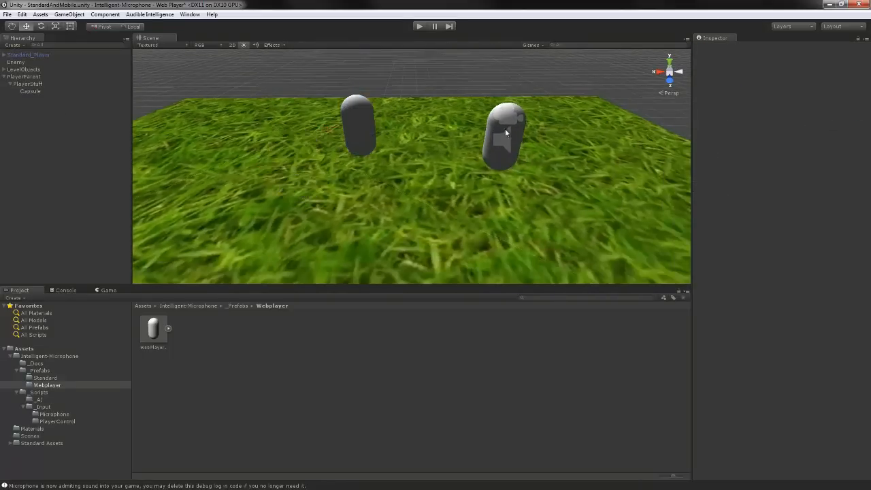
pyautogui.moveTo(394, 113); pyautogui.dragTo(408, 145, button='middle')
pyautogui.scroll(4, 409, 129)
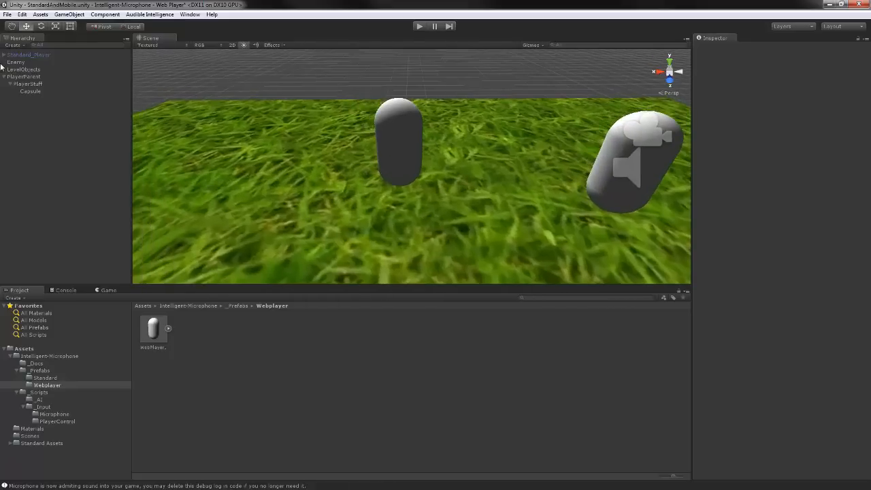
# Step: Rename the Capsule under PlayerStuff to Player
pyautogui.click(28, 84)
pyautogui.click(31, 92)
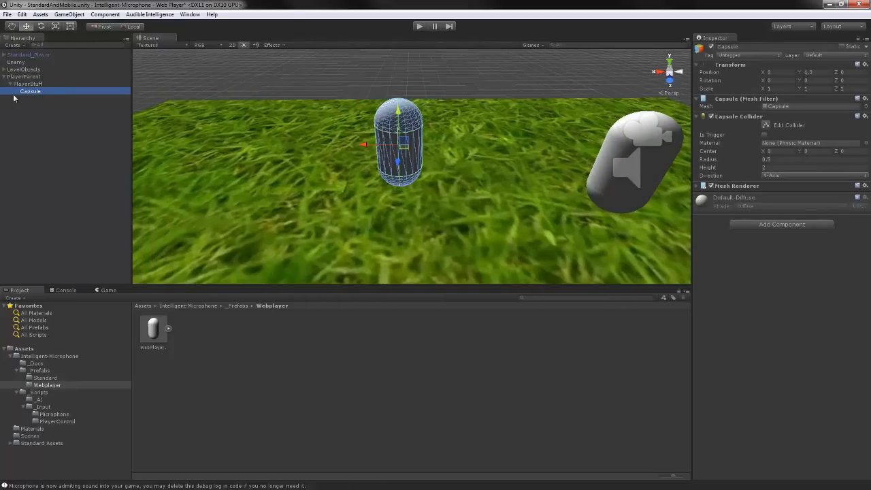
pyautogui.click(779, 48)
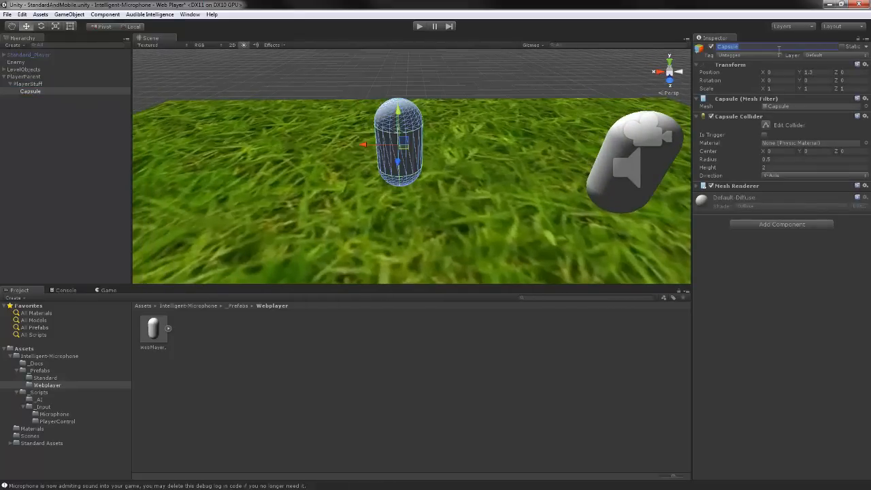
pyautogui.write('Player')
pyautogui.press('Return')
pyautogui.moveTo(299, 141); pyautogui.dragTo(305, 137, button='middle')
pyautogui.press('f')
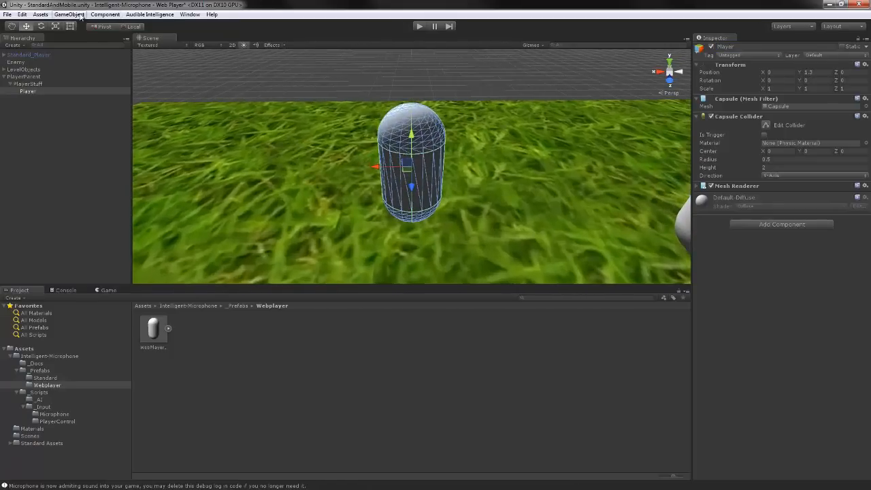
# Step: Add a camera to the scene and raise it to the head of the Player capsule, at Y about 2.03
pyautogui.click(80, 16)
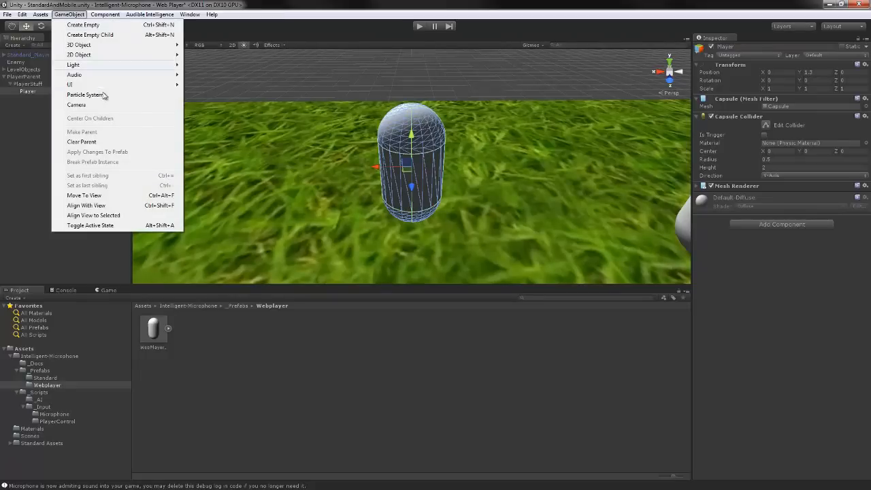
pyautogui.click(76, 105)
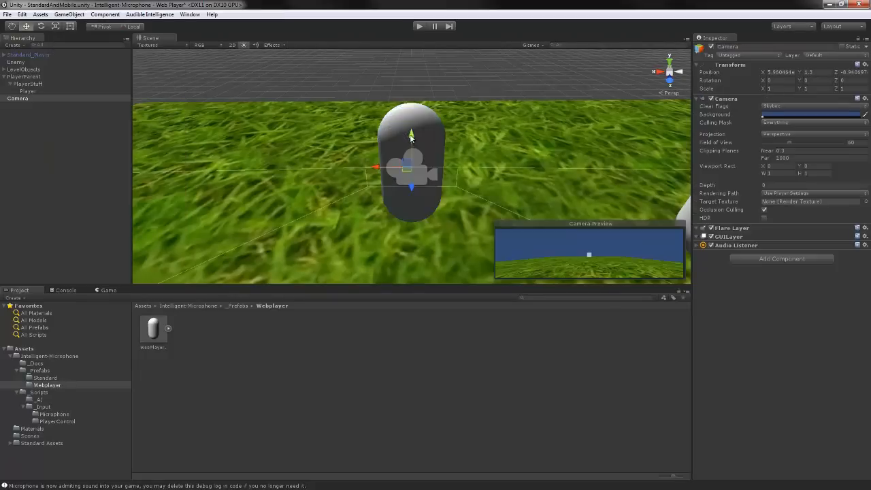
pyautogui.moveTo(411, 107); pyautogui.dragTo(412, 97)
pyautogui.keyDown('alt'); pyautogui.moveTo(308, 158); pyautogui.dragTo(673, 157); pyautogui.keyUp('alt')
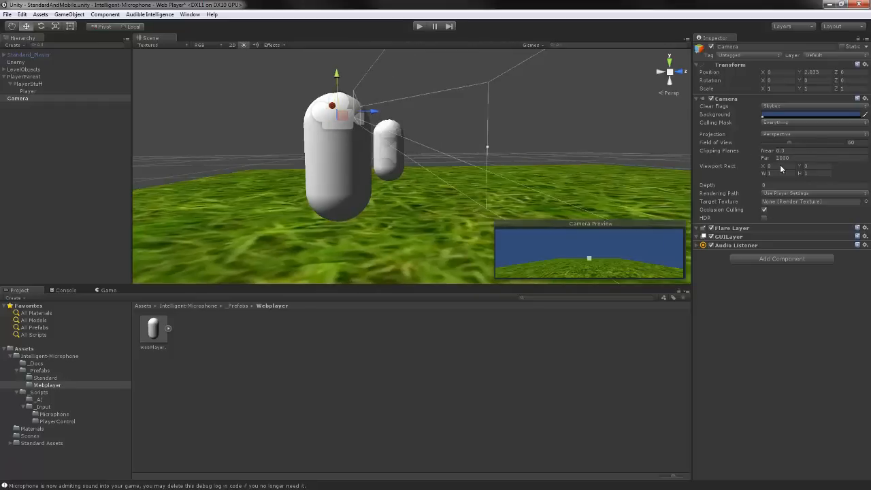
# Step: Set the new Camera's near clipping plane to 1 and make it a child of Player
pyautogui.click(799, 151)
pyautogui.write('1')
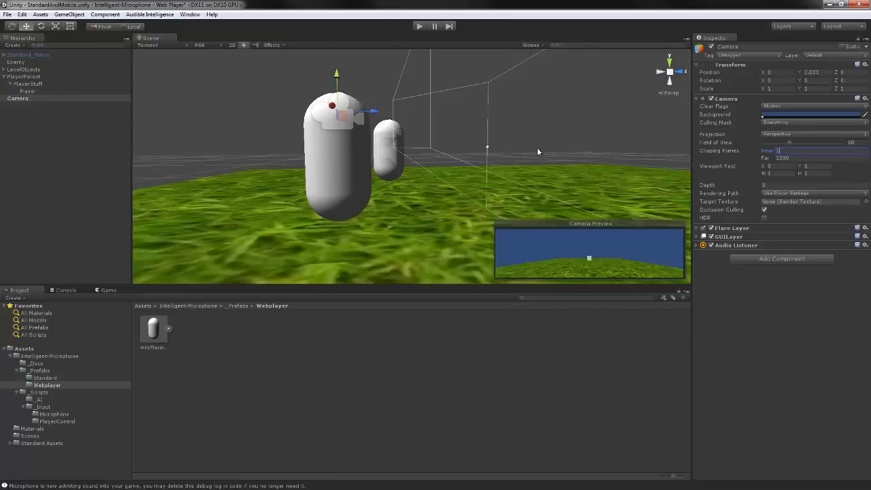
pyautogui.keyDown('alt'); pyautogui.moveTo(426, 141); pyautogui.dragTo(192, 88); pyautogui.keyUp('alt')
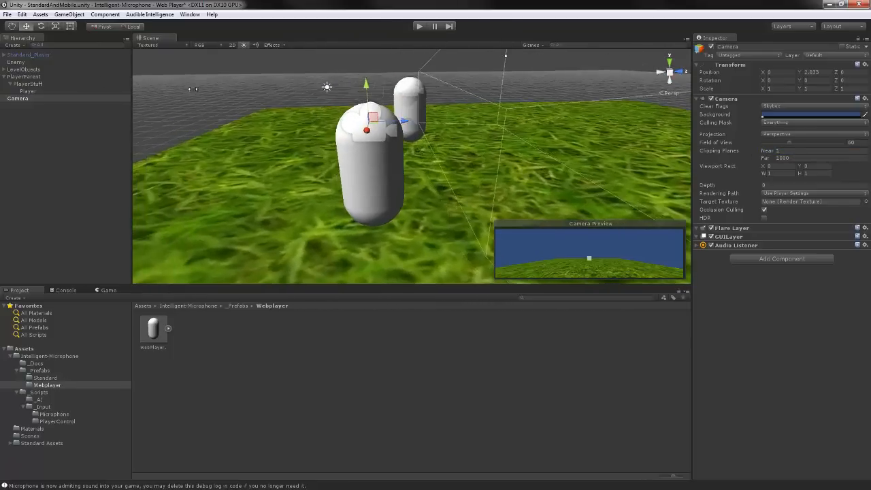
pyautogui.moveTo(16, 99); pyautogui.dragTo(39, 93)
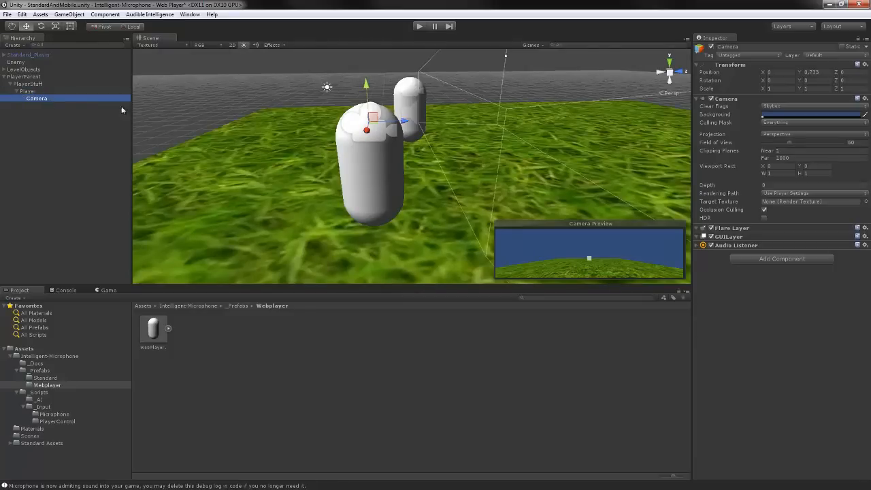
# Step: Create a sphere at the centre of the Player capsule
pyautogui.click(27, 91)
pyautogui.click(362, 140)
pyautogui.press('f')
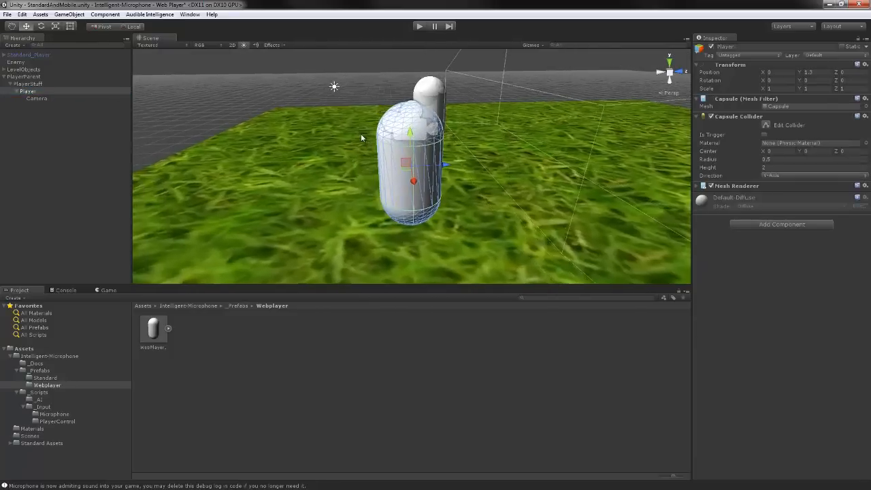
pyautogui.click(70, 14)
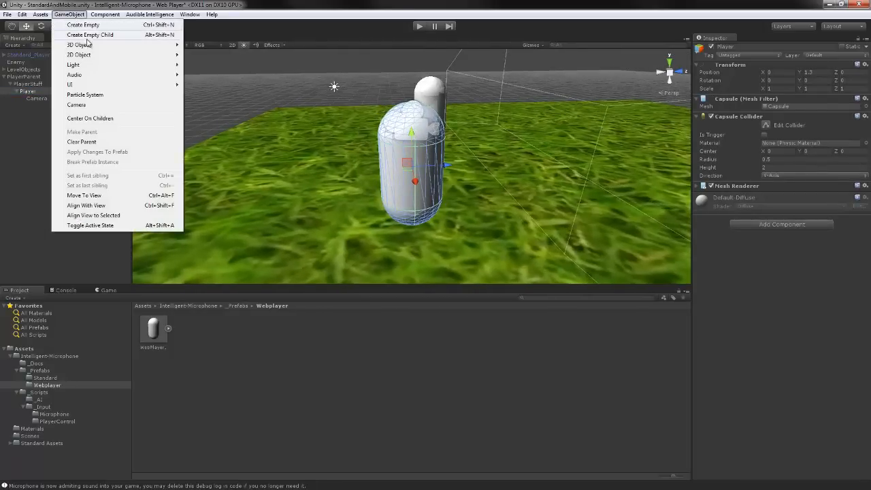
pyautogui.moveTo(90, 48)
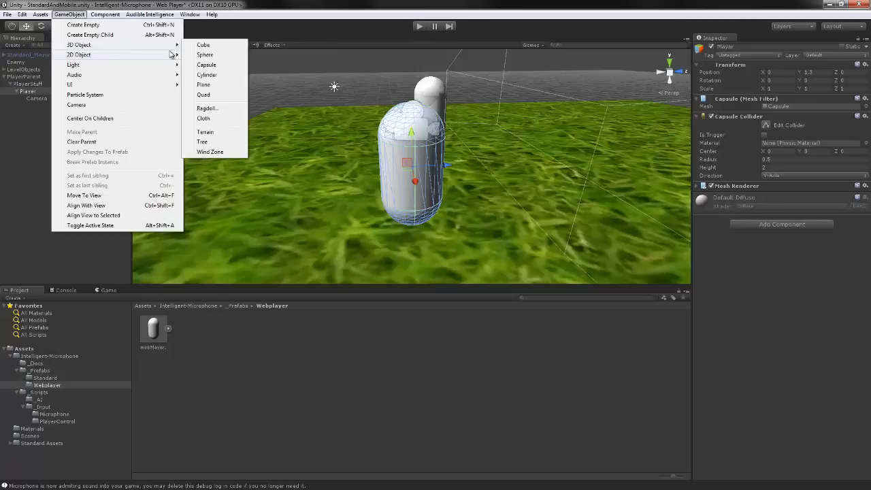
pyautogui.click(219, 55)
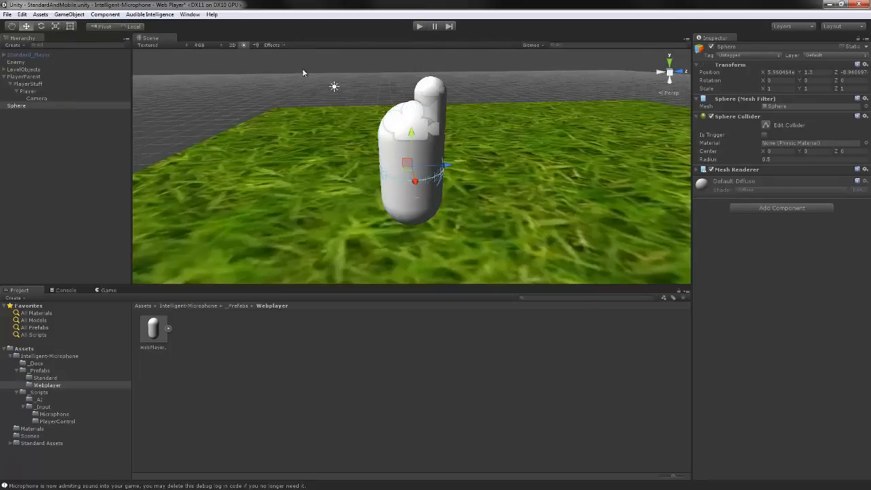
# Step: Rename the Sphere to MicrophoneInput and make it a child of Player in the PlayerParent hierarchy
pyautogui.click(755, 47)
pyautogui.write('MicrophoneInput')
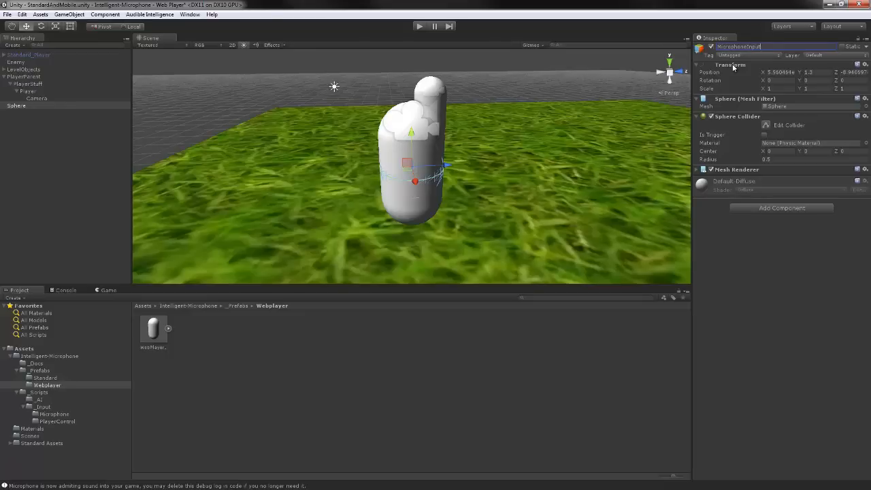
pyautogui.press('Return')
pyautogui.moveTo(32, 108); pyautogui.dragTo(49, 91)
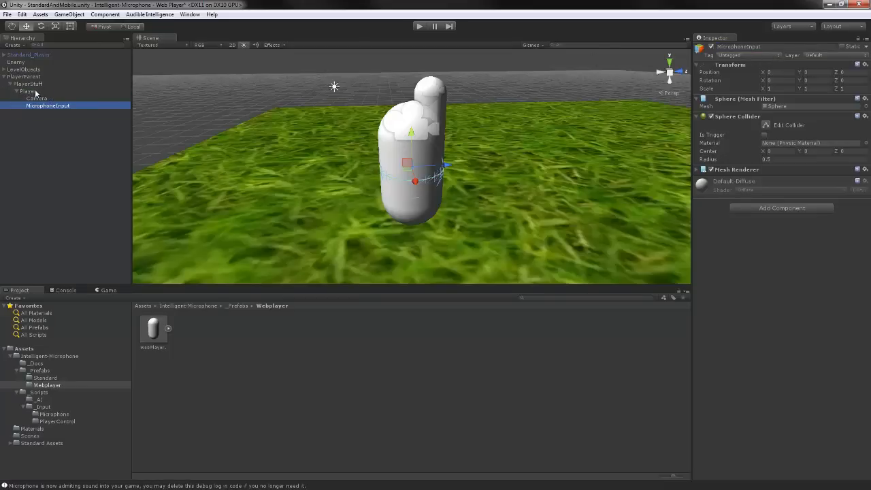
# Step: Scale PlayerParent's MicrophoneInput sphere down uniformly to about 0.81, using the MicrophoneInput under Standard_Player as the reference
pyautogui.click(4, 55)
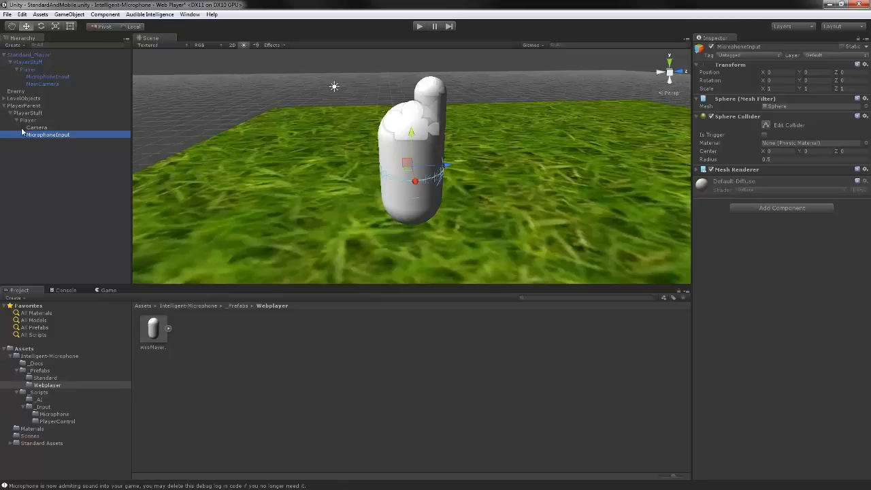
pyautogui.click(5, 55)
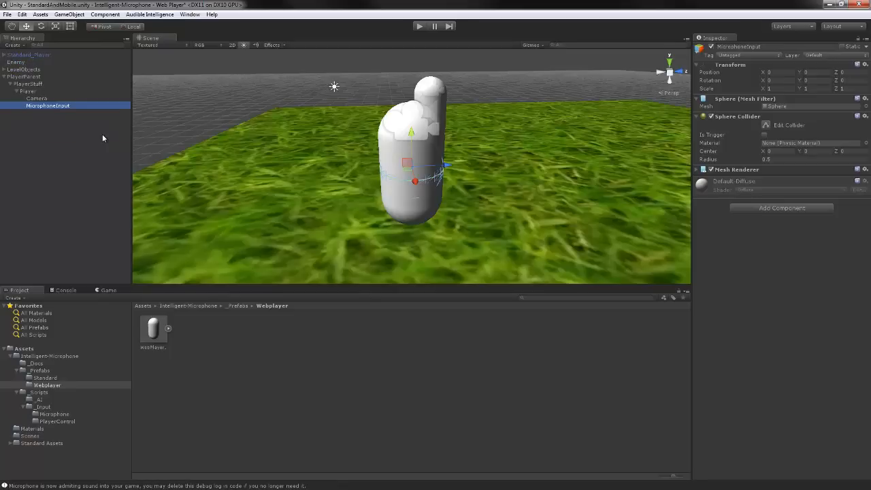
pyautogui.moveTo(292, 169); pyautogui.dragTo(391, 166, button='right')
pyautogui.click(447, 107)
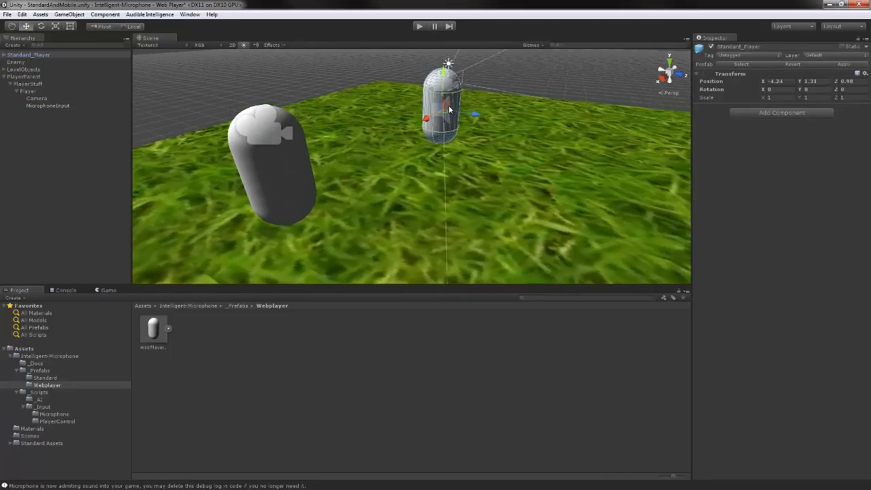
pyautogui.click(4, 54)
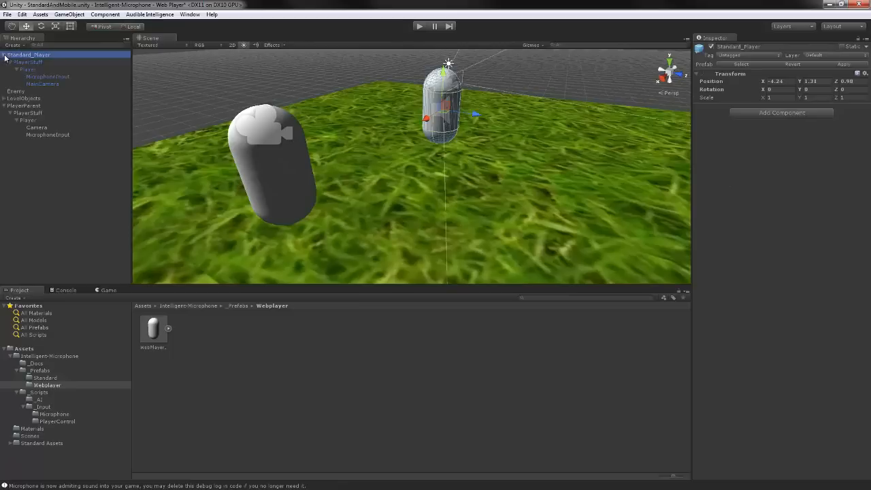
pyautogui.click(46, 77)
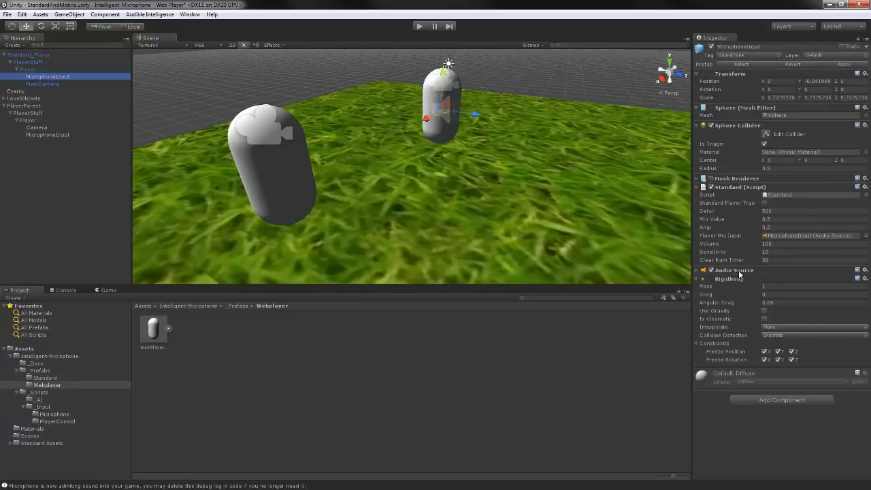
pyautogui.click(56, 137)
pyautogui.moveTo(268, 156); pyautogui.dragTo(302, 150, button='middle')
pyautogui.click(56, 26)
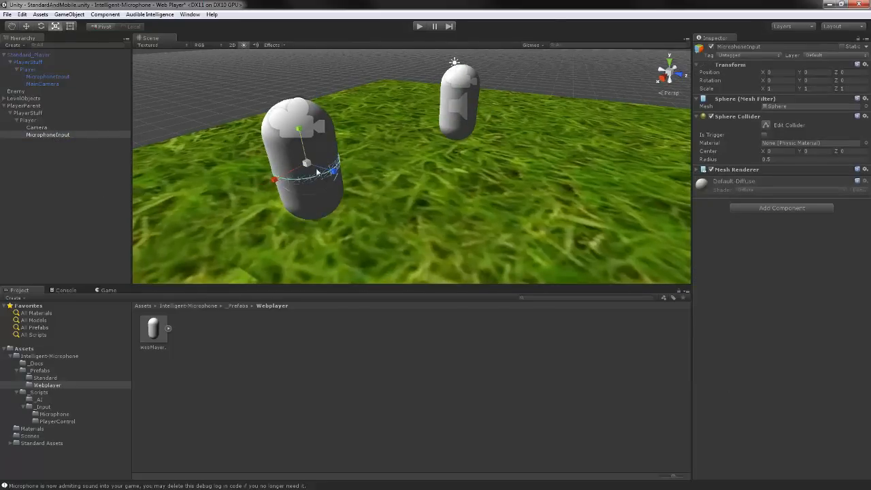
pyautogui.moveTo(307, 165); pyautogui.dragTo(284, 206)
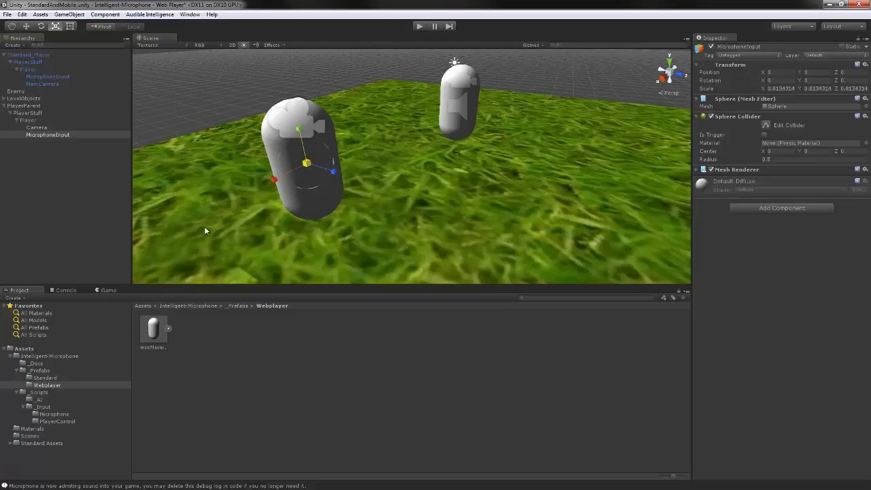
# Step: Attach the Standard script from the _Scripts/_Input/Microphone folder to the MicrophoneInput object under PlayerParent
pyautogui.click(39, 393)
pyautogui.click(190, 332)
pyautogui.doubleClick(190, 332)
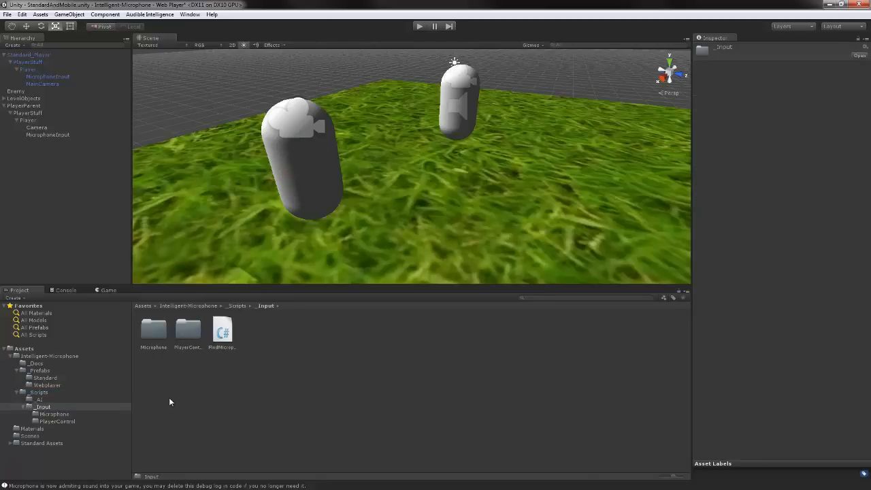
pyautogui.doubleClick(166, 332)
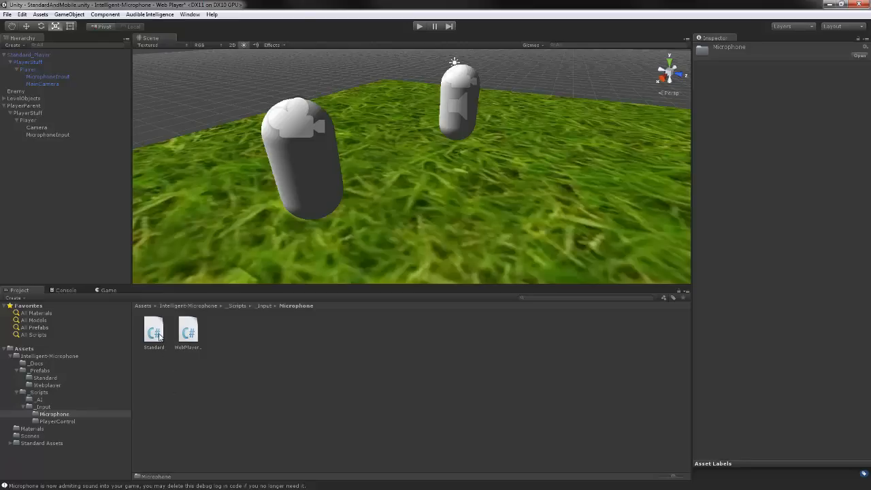
pyautogui.click(33, 135)
pyautogui.moveTo(154, 332); pyautogui.dragTo(734, 356)
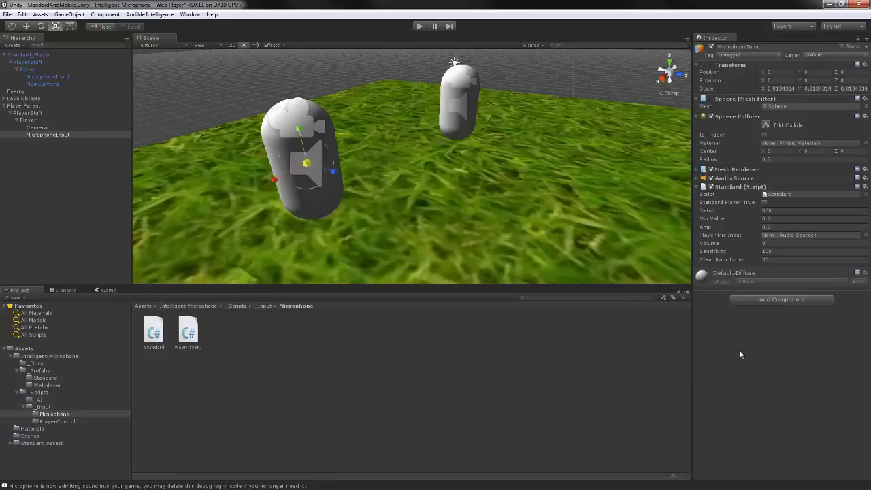
# Step: Set Amp to 0.2 in the Standard script of PlayerParent's MicrophoneInput, matching the Standard_Player prefab
pyautogui.click(46, 77)
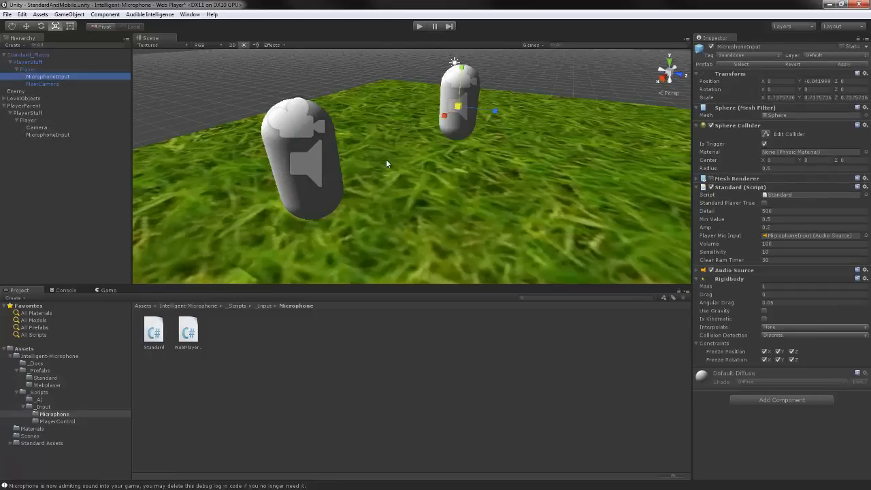
pyautogui.keyDown('alt'); pyautogui.moveTo(385, 160); pyautogui.dragTo(295, 141); pyautogui.keyUp('alt')
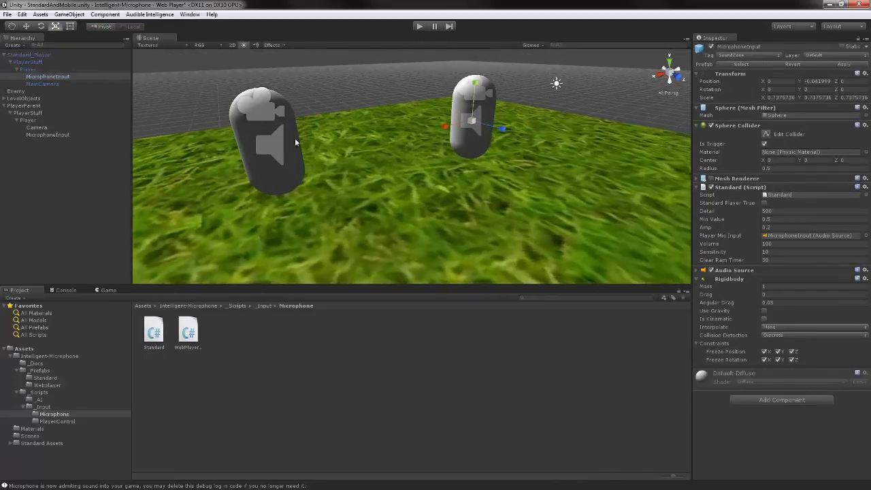
pyautogui.keyDown('alt'); pyautogui.moveTo(417, 136); pyautogui.dragTo(481, 147); pyautogui.keyUp('alt')
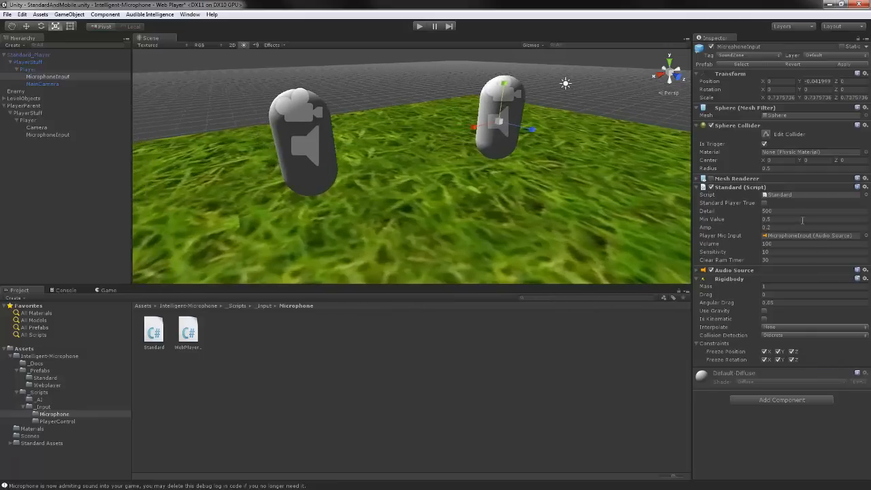
pyautogui.click(60, 135)
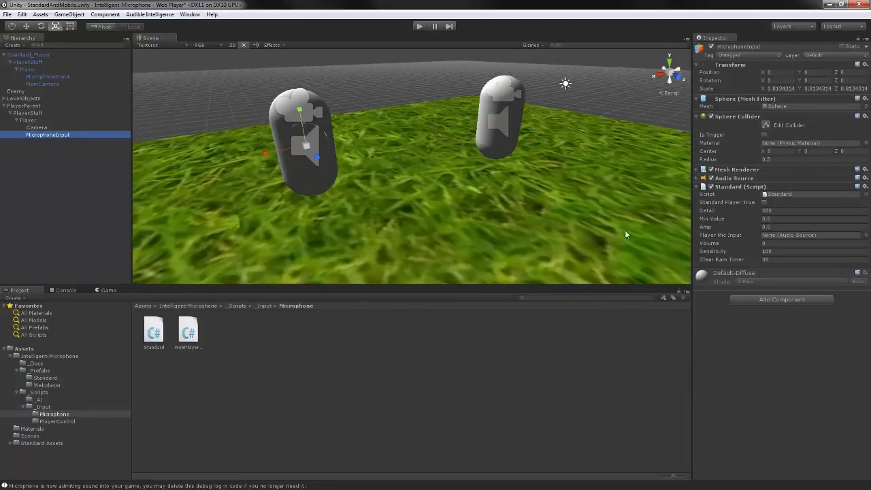
pyautogui.click(783, 226)
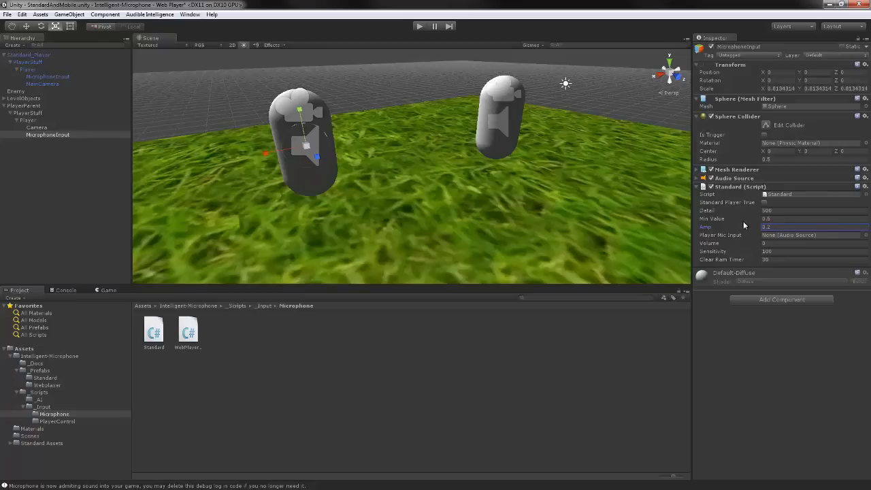
# Step: Set Volume to 100 and Sensitivity to 10 in the Standard script of PlayerParent's MicrophoneInput
pyautogui.click(63, 77)
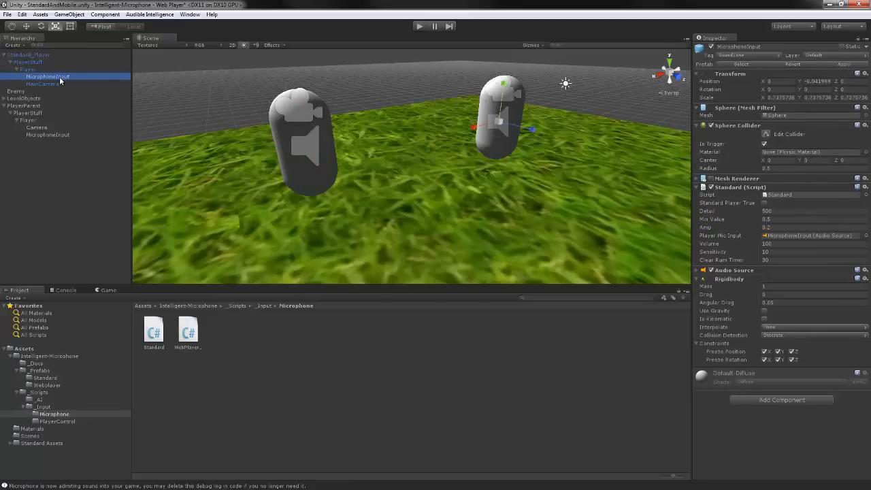
pyautogui.click(58, 135)
pyautogui.click(775, 243)
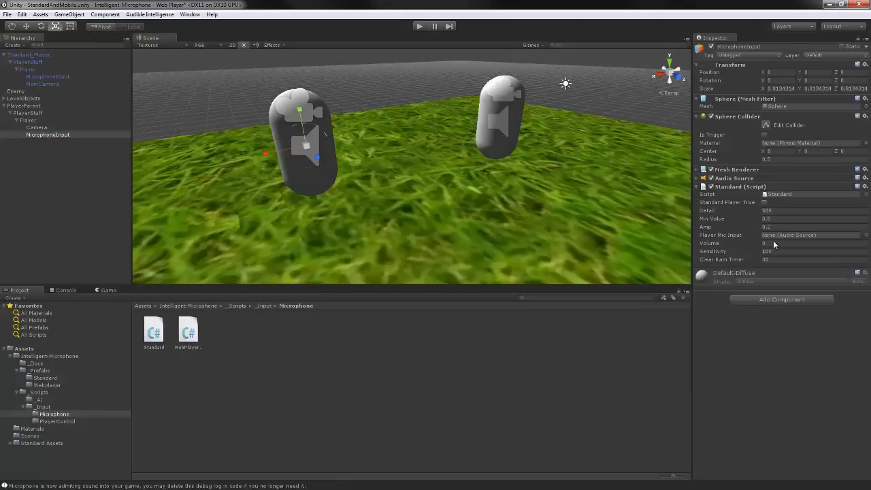
pyautogui.write('100')
pyautogui.press('Tab')
pyautogui.write('10')
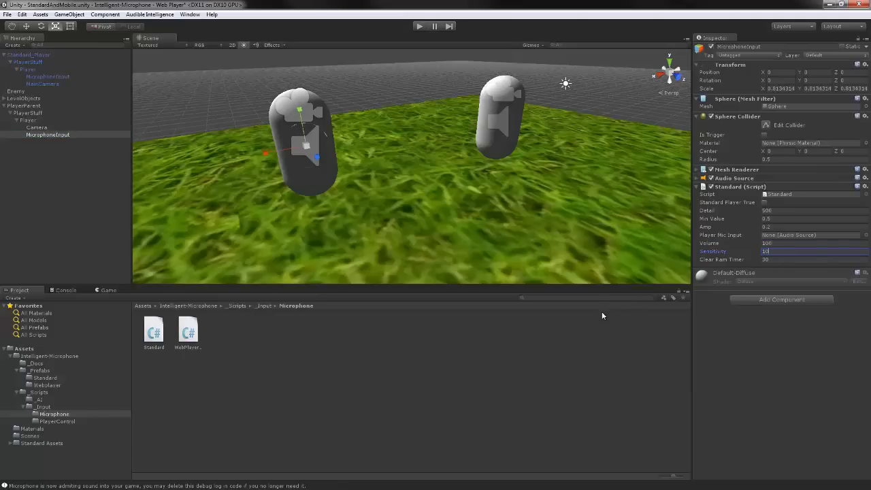
pyautogui.press('Tab')
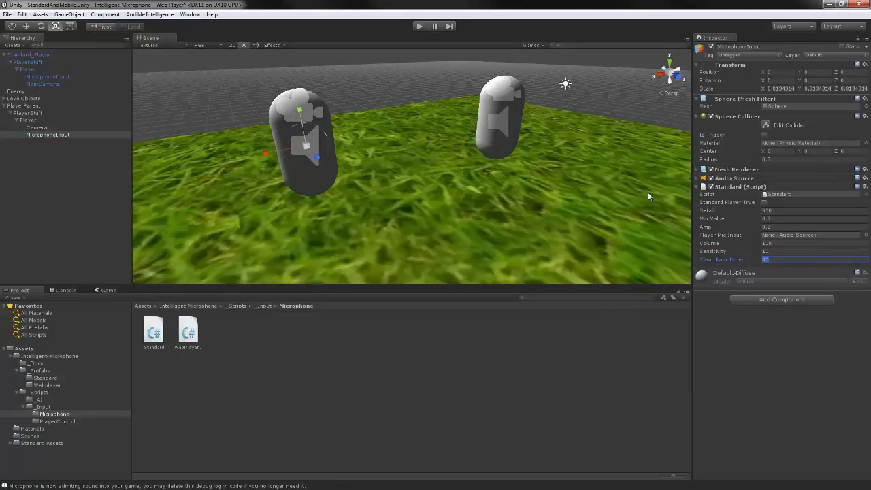
# Step: Add an Audio Source component to the MicrophoneInput object under PlayerParent
pyautogui.click(764, 301)
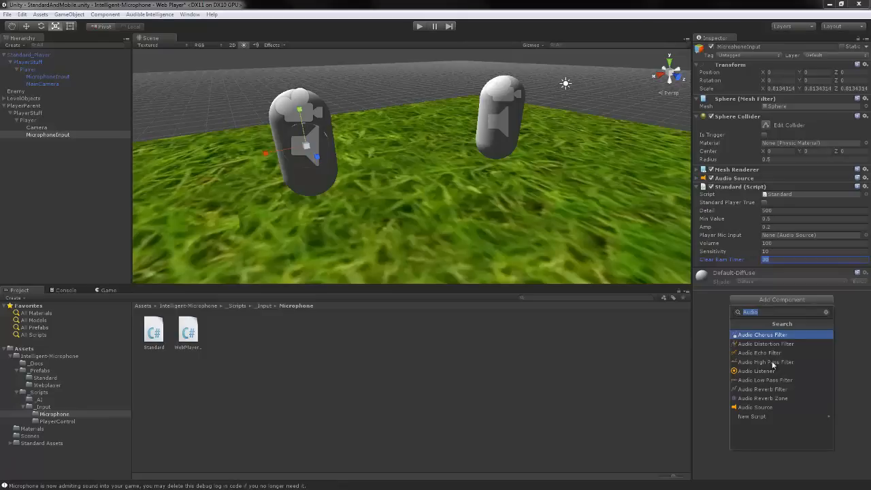
pyautogui.click(776, 407)
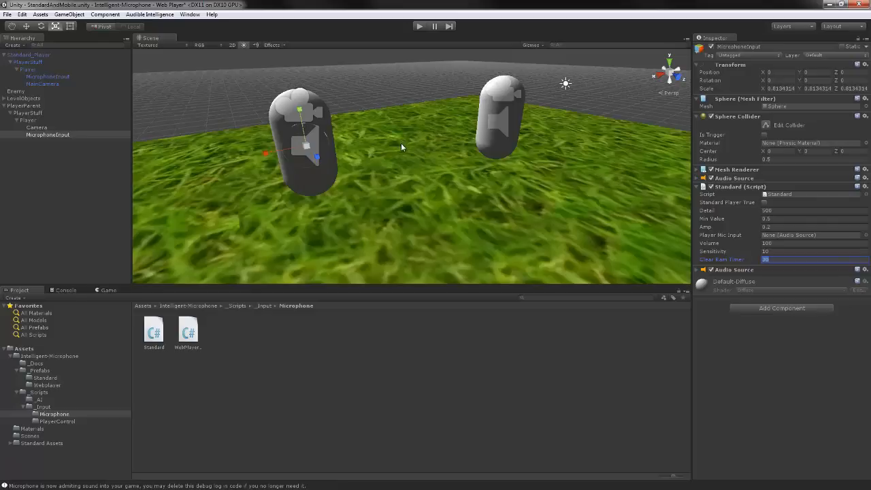
# Step: Attach the PlayerMovement script from the _Scripts/_Input/PlayerControl folder to the Player capsule under PlayerParent
pyautogui.click(264, 305)
pyautogui.doubleClick(186, 331)
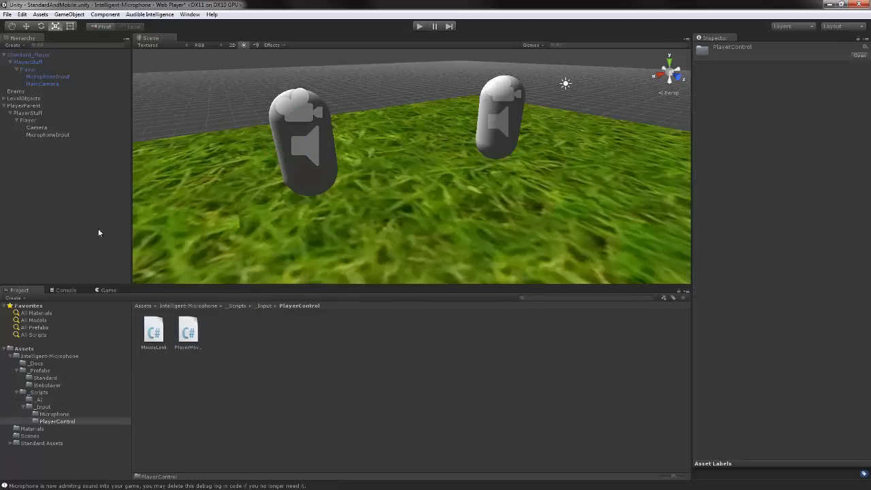
pyautogui.click(31, 120)
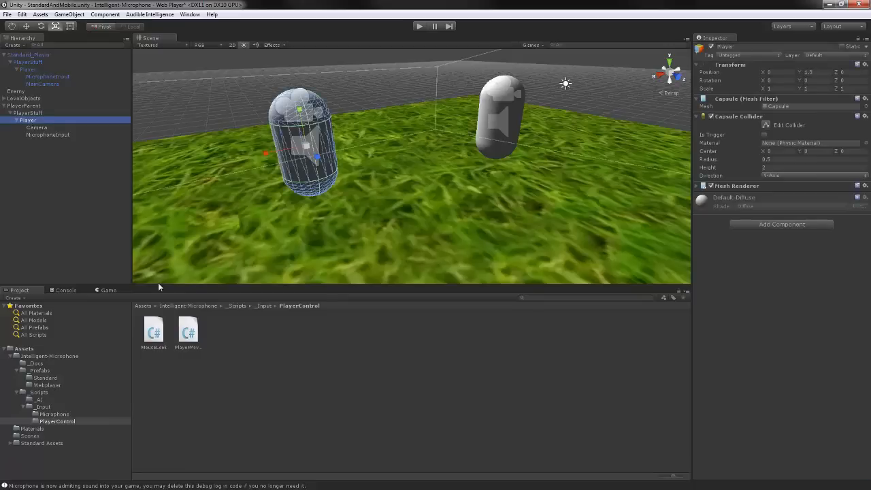
pyautogui.moveTo(188, 332); pyautogui.dragTo(779, 332)
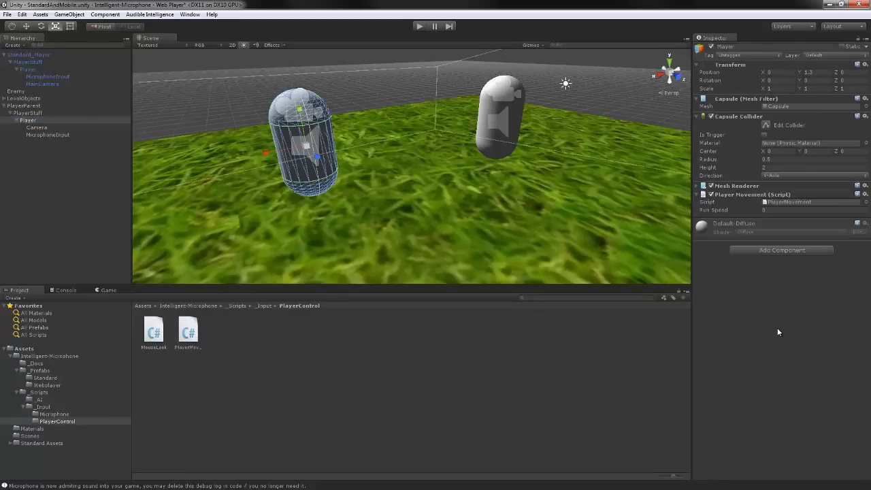
pyautogui.click(779, 210)
# Step: Attach the MouseLook script to PlayerParent's Player capsule and set its Axes to Mouse X
pyautogui.moveTo(154, 332); pyautogui.dragTo(722, 334)
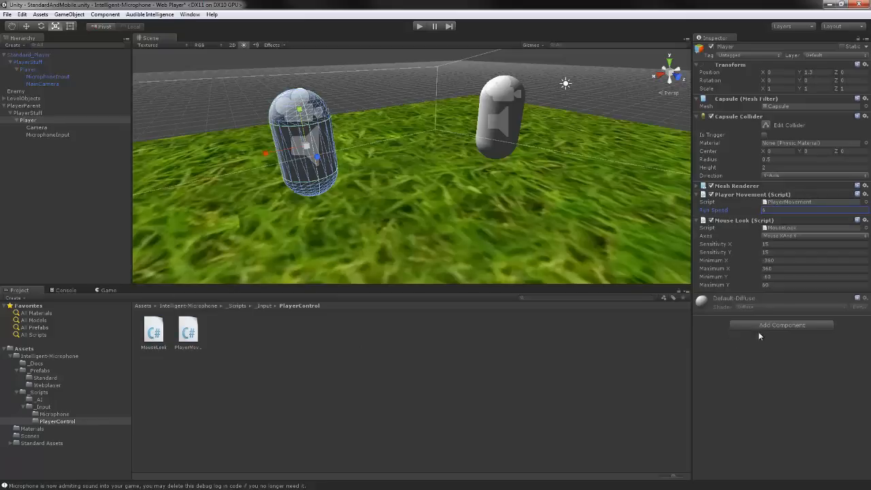
pyautogui.click(792, 236)
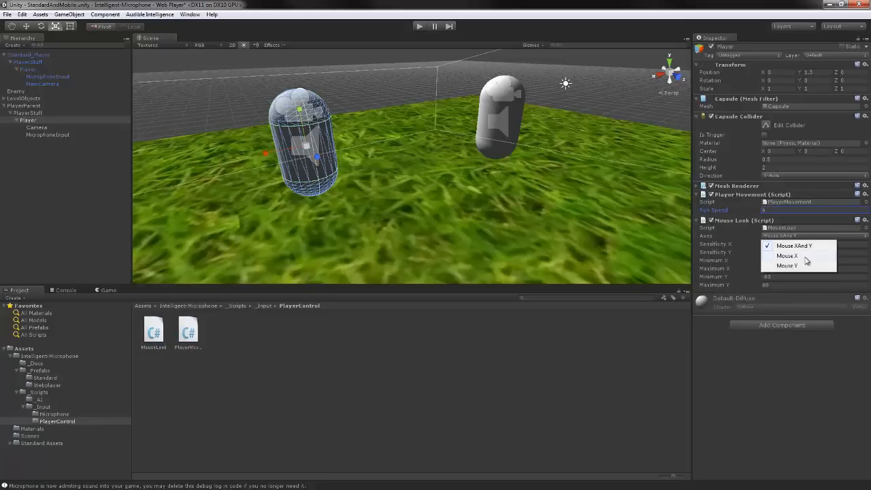
pyautogui.click(804, 257)
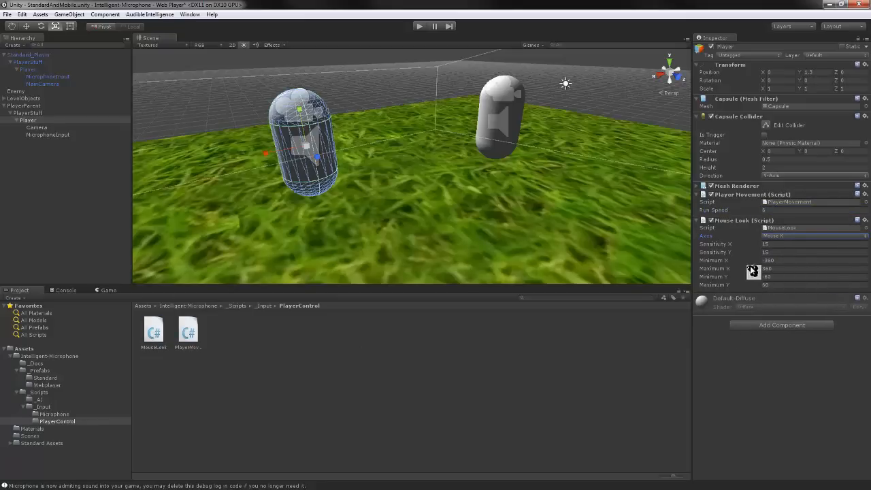
# Step: Attach the MouseLook script to the Camera under PlayerParent's Player and set its Axes to Mouse Y
pyautogui.click(51, 128)
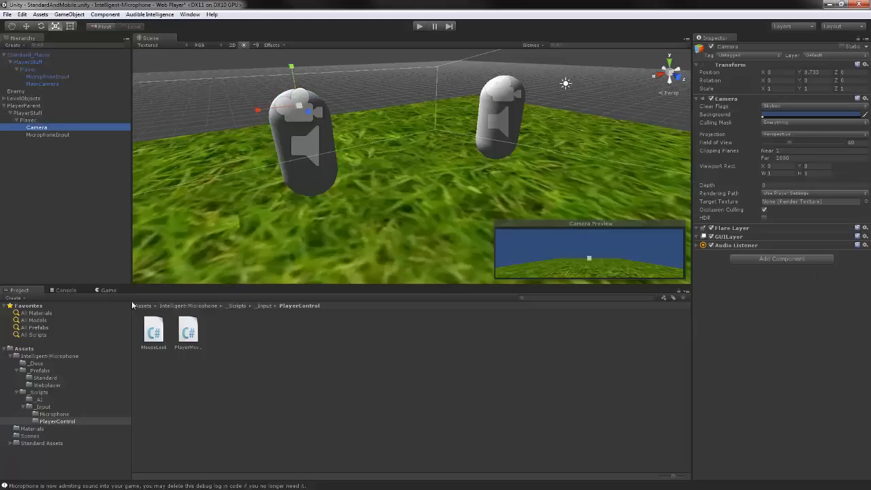
pyautogui.moveTo(781, 342); pyautogui.dragTo(781, 338)
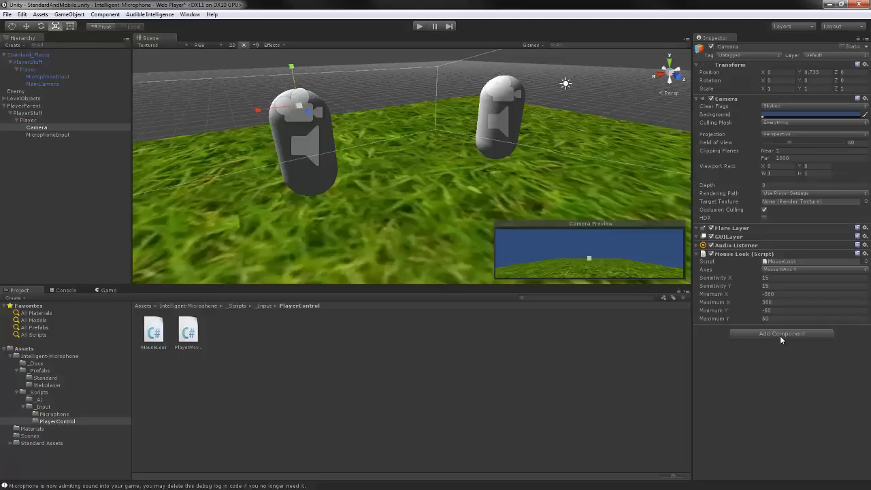
pyautogui.click(790, 271)
pyautogui.click(798, 300)
# Step: Add a Rigidbody physics component to the Player capsule under PlayerParent
pyautogui.click(35, 120)
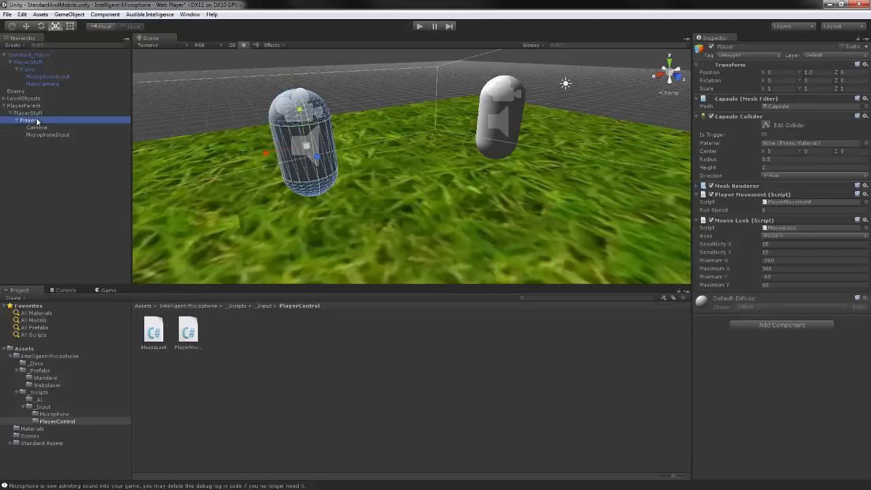
pyautogui.click(102, 13)
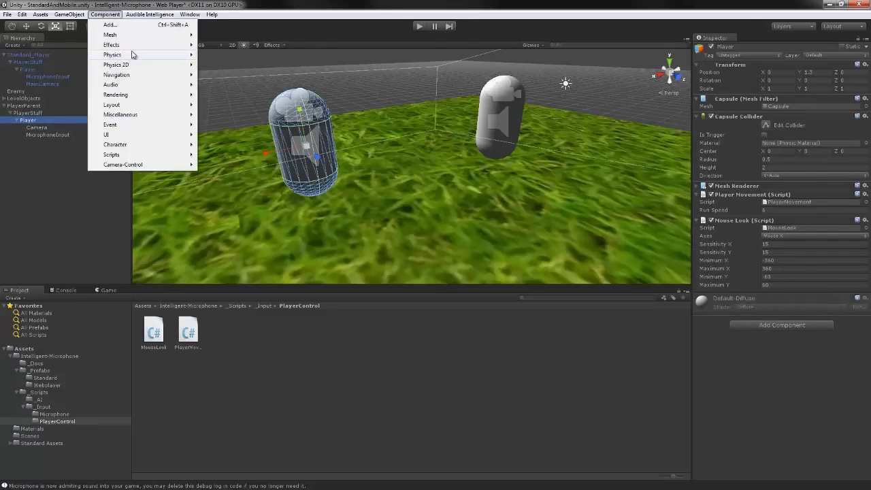
pyautogui.moveTo(132, 55)
pyautogui.click(221, 55)
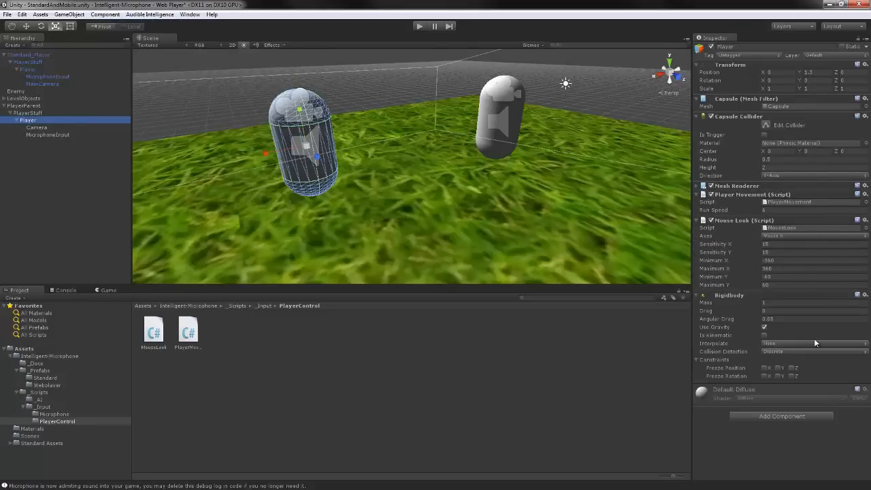
# Step: Freeze both rotation and position on the X, Y and Z axes in the Player's Rigidbody constraints
pyautogui.click(764, 375)
pyautogui.click(777, 376)
pyautogui.click(792, 375)
pyautogui.click(791, 367)
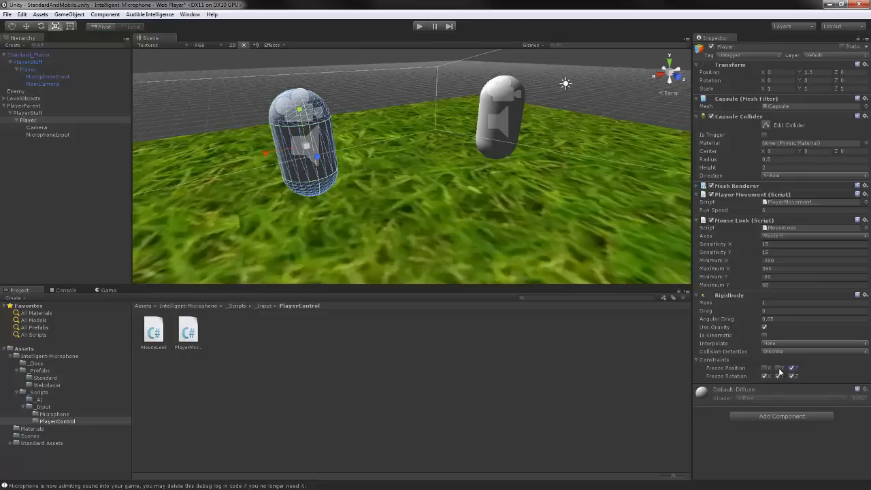
pyautogui.click(778, 368)
pyautogui.click(764, 367)
# Step: Inspect the assembled Player capsule from several sides and compare its hierarchy with Standard_Player
pyautogui.moveTo(345, 115); pyautogui.dragTo(370, 124, button='middle')
pyautogui.keyDown('alt'); pyautogui.moveTo(343, 128); pyautogui.dragTo(493, 122); pyautogui.keyUp('alt')
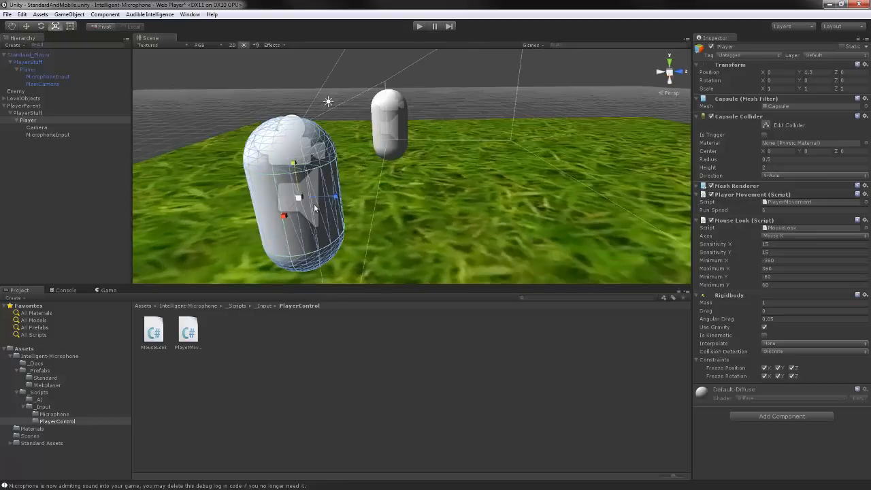
pyautogui.press('f')
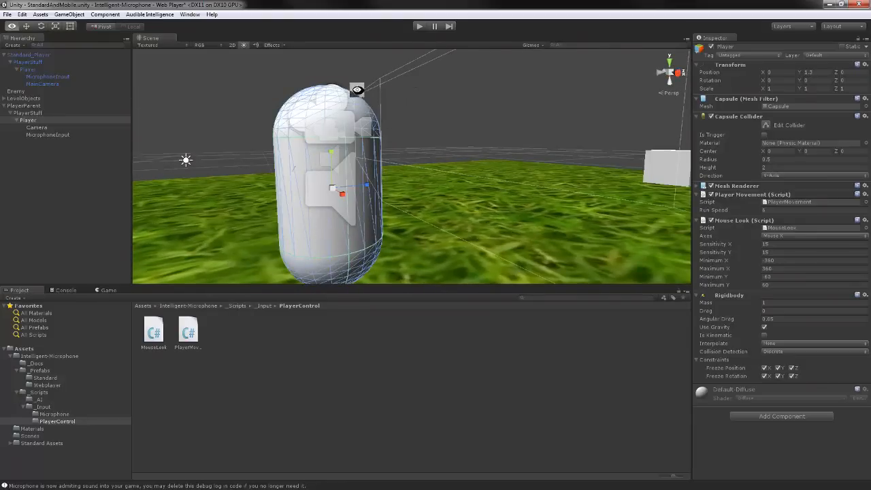
pyautogui.keyDown('alt'); pyautogui.moveTo(356, 89); pyautogui.dragTo(375, 136); pyautogui.keyUp('alt')
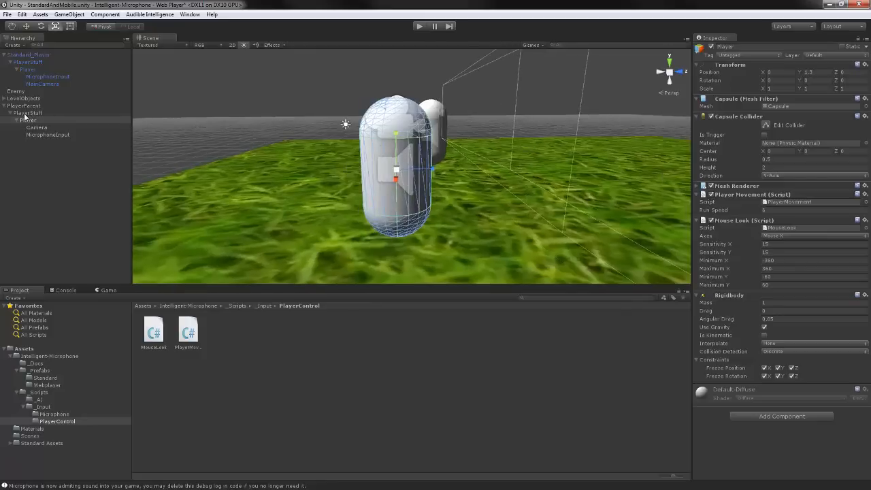
pyautogui.click(29, 56)
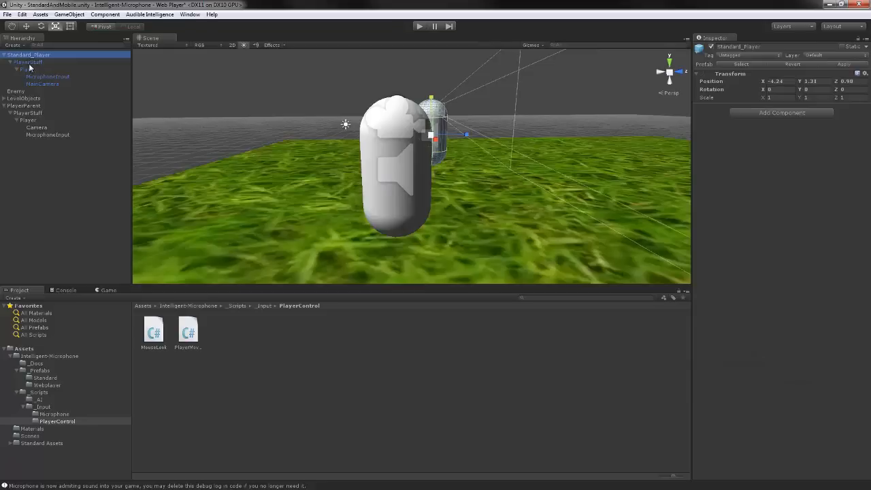
pyautogui.click(30, 122)
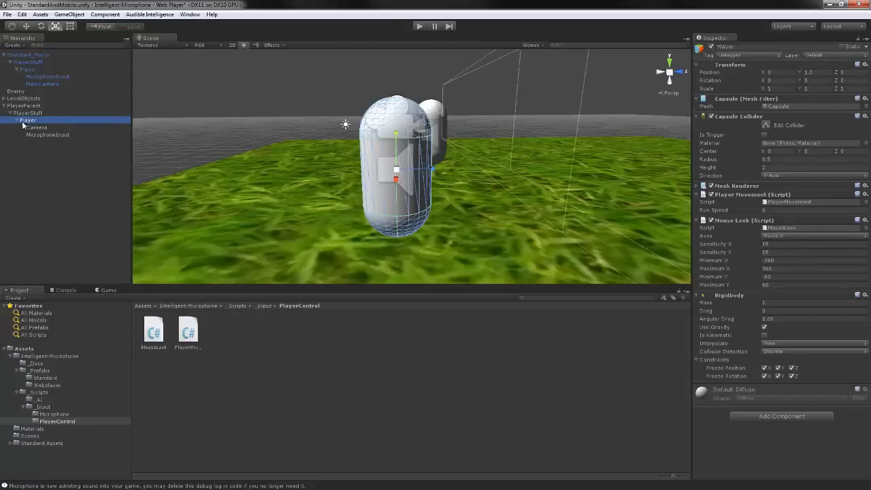
pyautogui.moveTo(361, 154); pyautogui.dragTo(351, 134, button='middle')
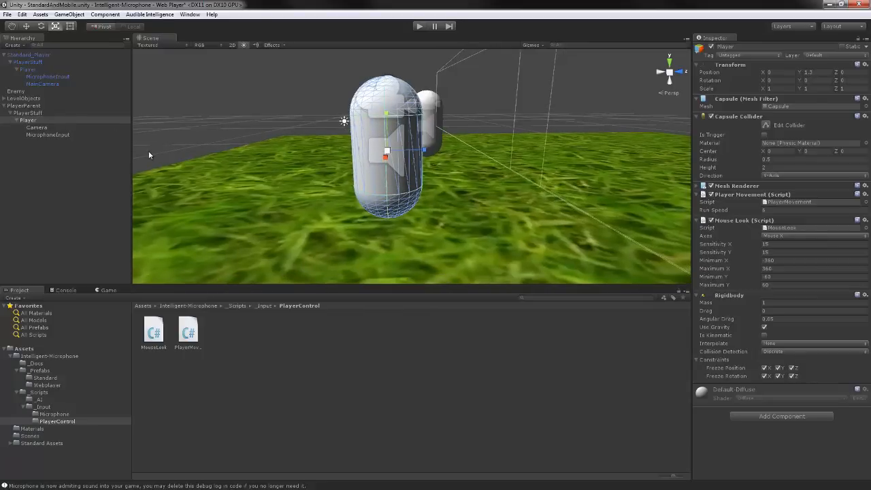
pyautogui.keyDown('alt'); pyautogui.moveTo(281, 137); pyautogui.dragTo(468, 135); pyautogui.keyUp('alt')
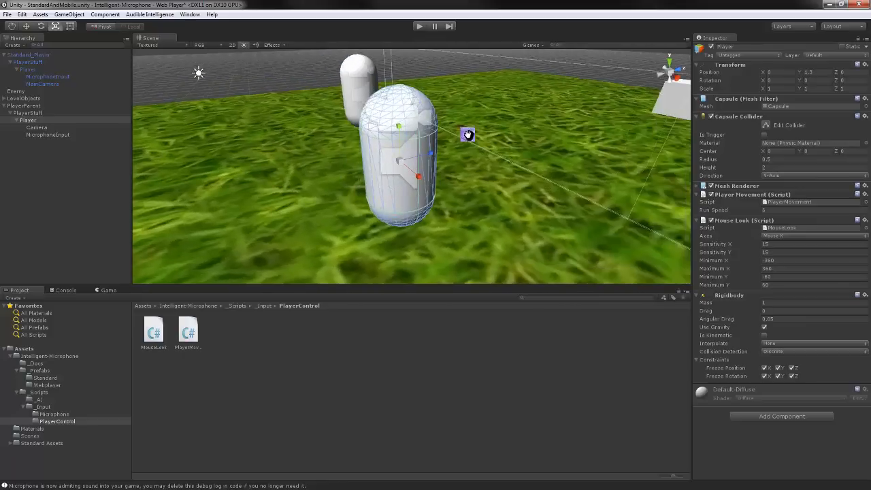
# Step: Find the Enemy cube in the scene and select it to view its components
pyautogui.moveTo(469, 136); pyautogui.dragTo(315, 140, button='middle')
pyautogui.moveTo(387, 138); pyautogui.dragTo(293, 138, button='middle')
pyautogui.click(511, 104)
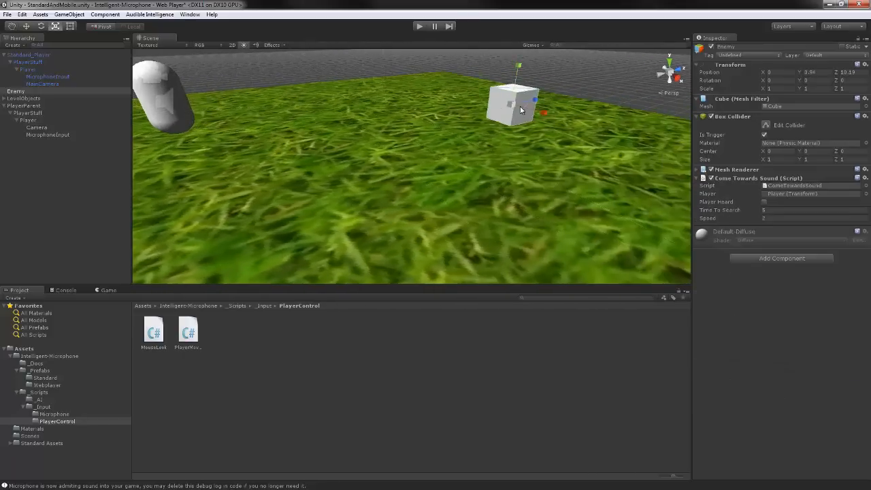
pyautogui.press('f')
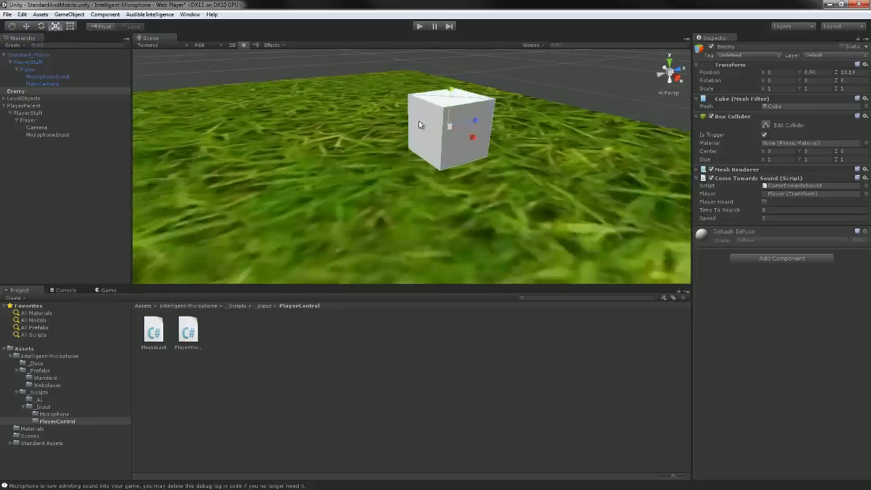
# Step: Open the Enemy's ComeTowardsSound script in MonoDevelop and examine its trigger code and public Transform player variable
pyautogui.click(806, 185)
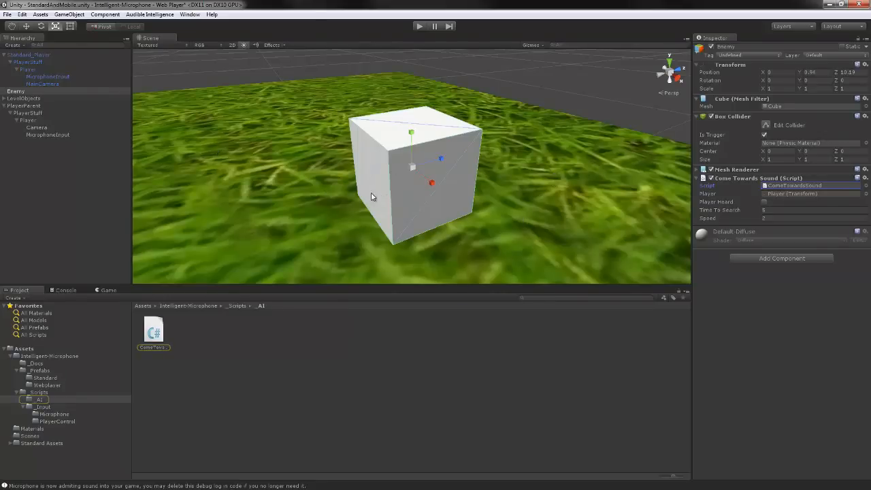
pyautogui.hotkey('alt', 'Tab')
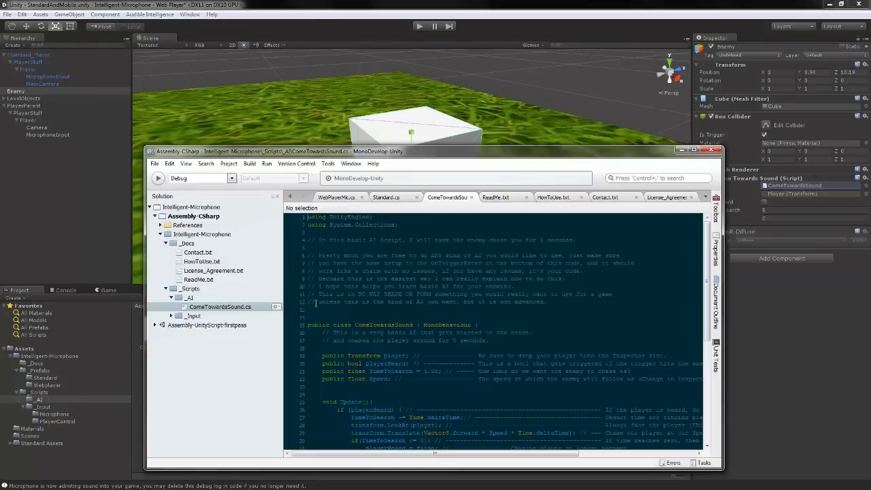
pyautogui.scroll(-8, 452, 300)
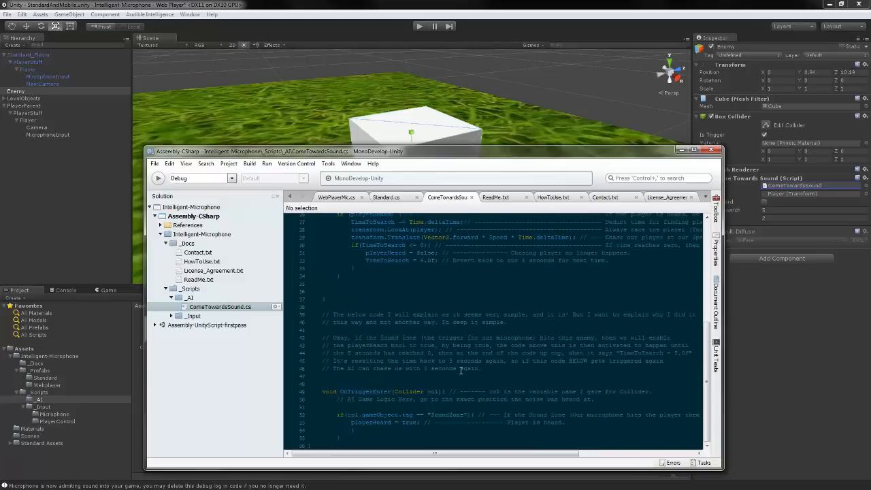
pyautogui.scroll(5, 368, 388)
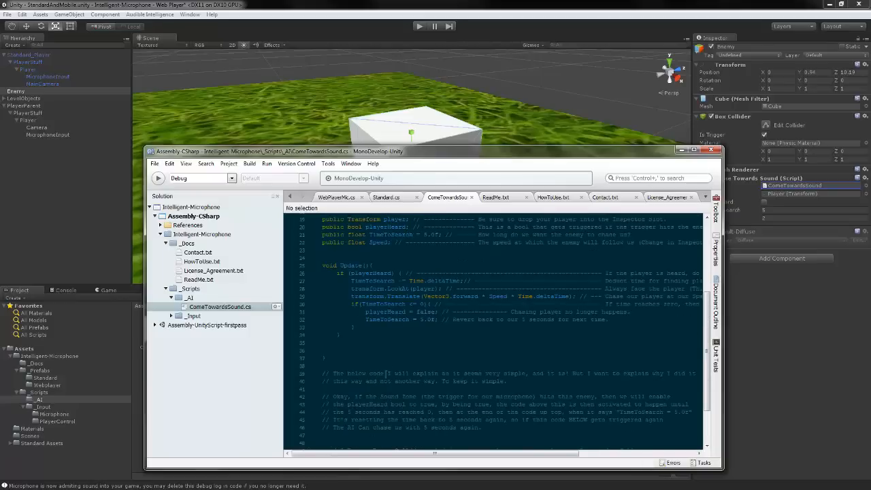
pyautogui.moveTo(316, 278); pyautogui.dragTo(422, 276)
pyautogui.click(390, 275)
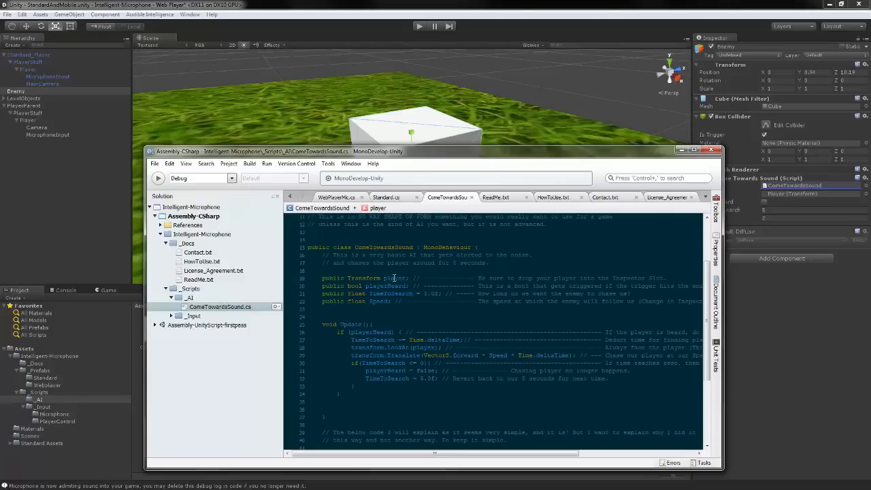
pyautogui.moveTo(322, 278); pyautogui.dragTo(411, 277)
# Step: Examine the Update chase logic and the playerHeard and TimeToSearch variables in the ComeTowardsSound script
pyautogui.moveTo(578, 151); pyautogui.dragTo(459, 310)
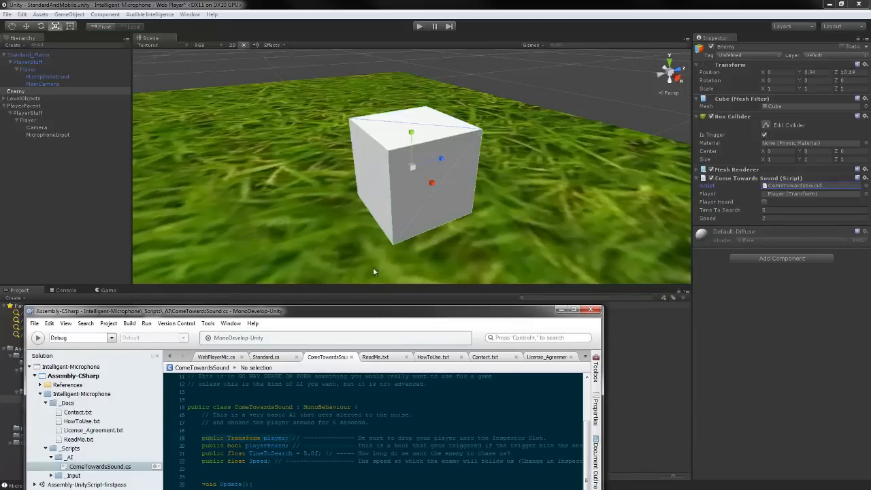
pyautogui.moveTo(375, 311); pyautogui.dragTo(403, 135)
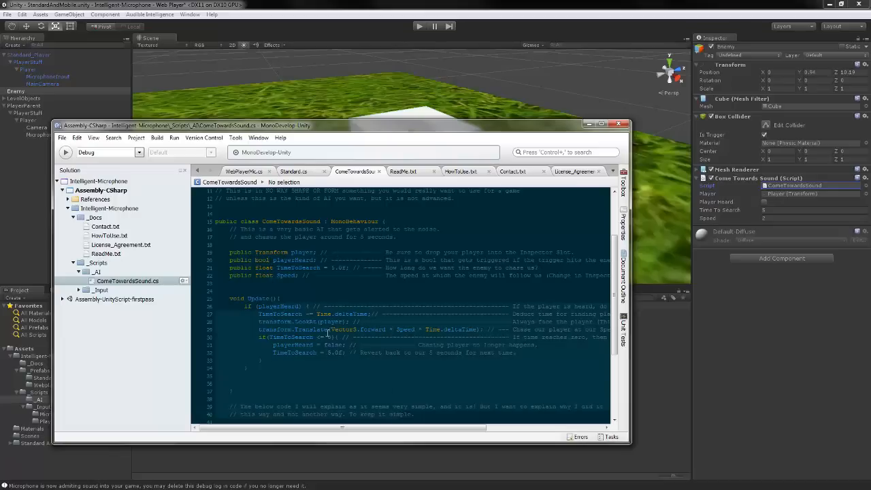
pyautogui.click(314, 314)
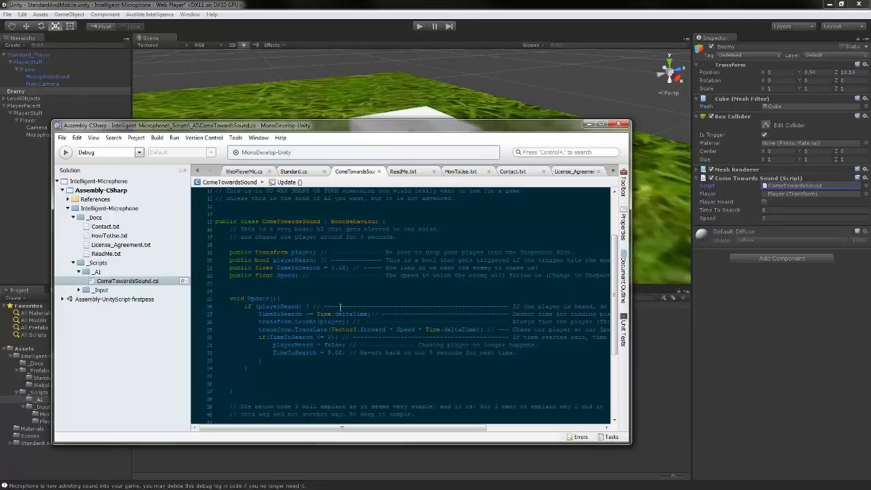
pyautogui.click(242, 252)
pyautogui.click(247, 259)
pyautogui.click(330, 260)
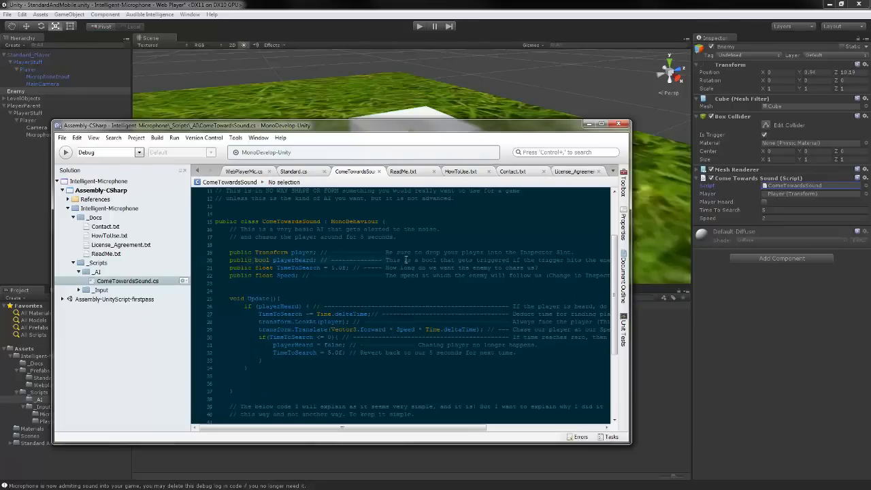
pyautogui.click(251, 267)
pyautogui.click(347, 268)
# Step: Switch back to Unity and check the Enemy's Speed setting and its placement relative to the two players
pyautogui.click(782, 218)
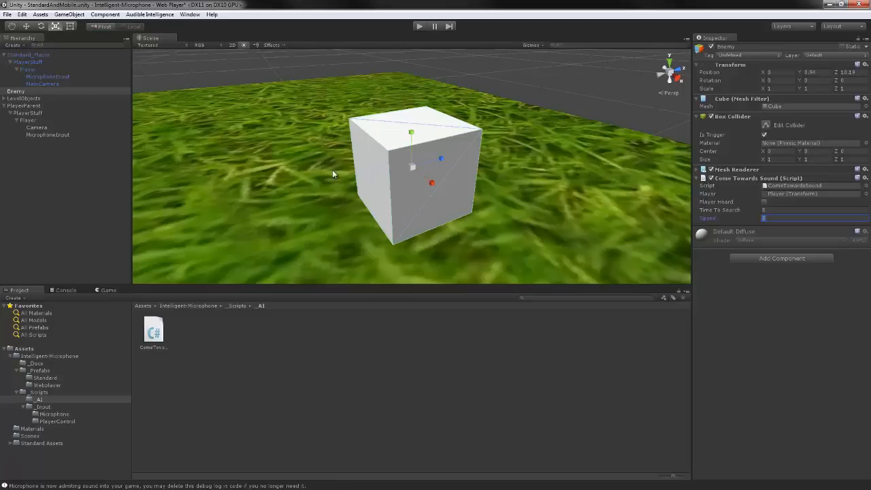
pyautogui.keyDown('alt'); pyautogui.moveTo(241, 169); pyautogui.dragTo(349, 161); pyautogui.keyUp('alt')
pyautogui.scroll(-10, 349, 160)
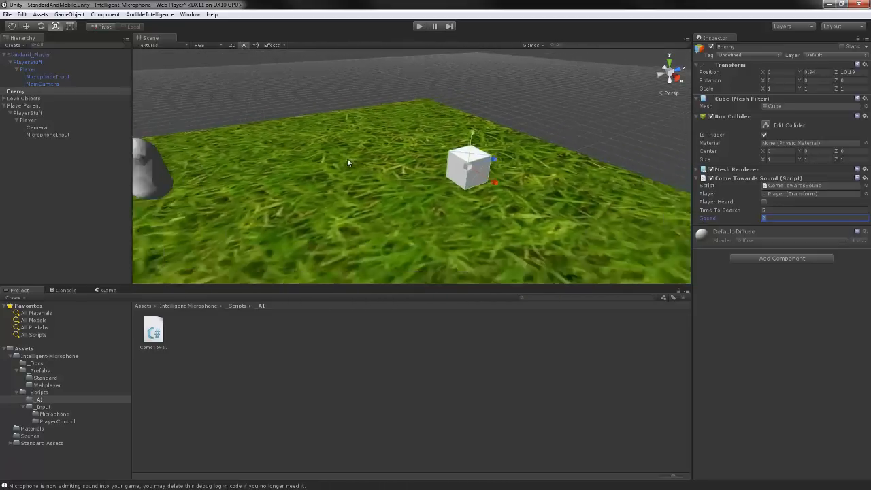
pyautogui.moveTo(323, 167); pyautogui.dragTo(378, 137, button='middle')
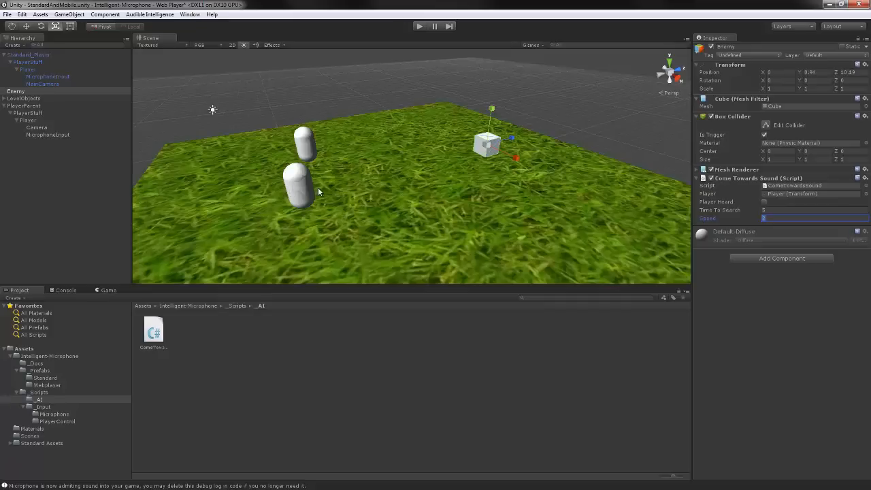
# Step: Delete the Standard_Player prefab instance from the scene, leaving the custom PlayerParent hierarchy
pyautogui.moveTo(296, 196); pyautogui.dragTo(333, 178, button='middle')
pyautogui.scroll(4, 332, 178)
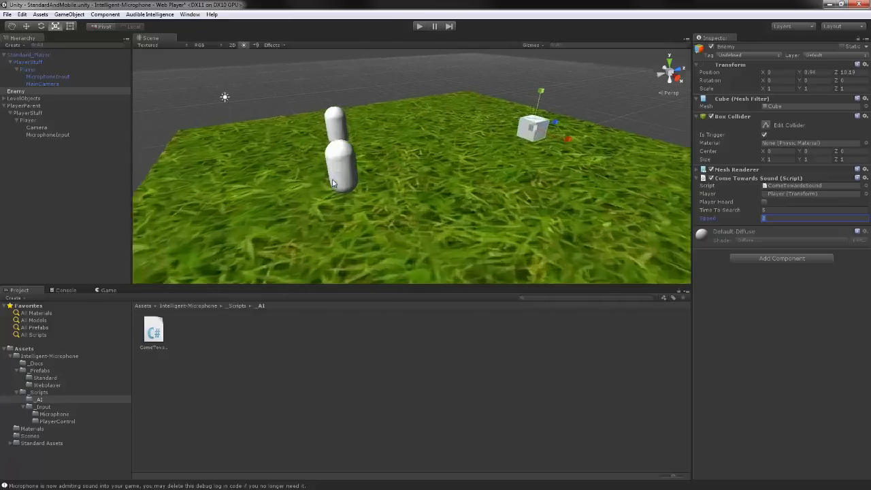
pyautogui.keyDown('alt'); pyautogui.moveTo(387, 175); pyautogui.dragTo(365, 146); pyautogui.keyUp('alt')
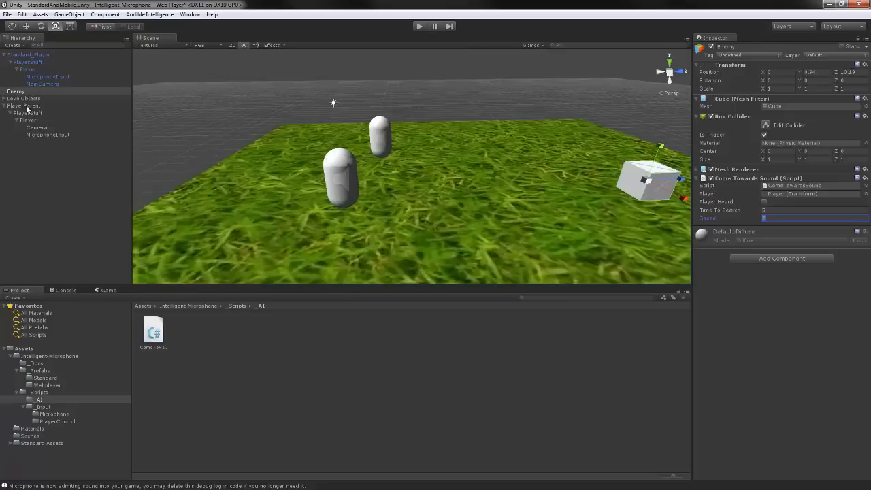
pyautogui.click(48, 106)
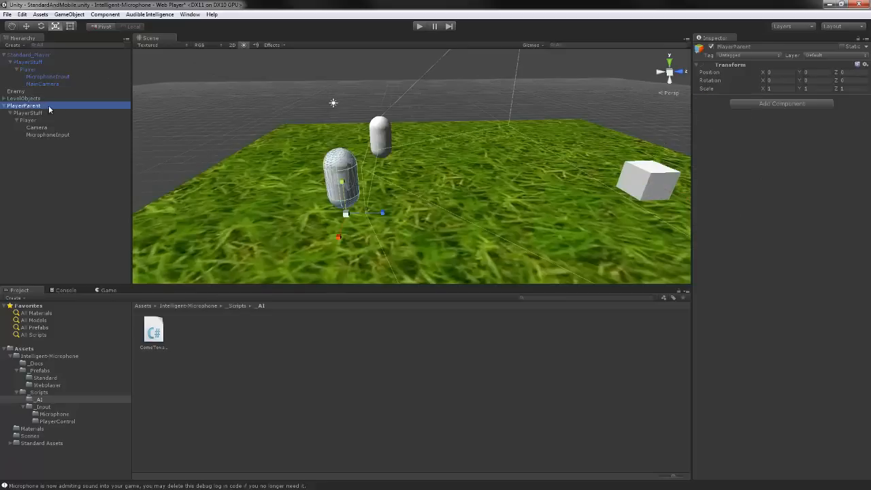
pyautogui.click(27, 55)
pyautogui.press('Delete')
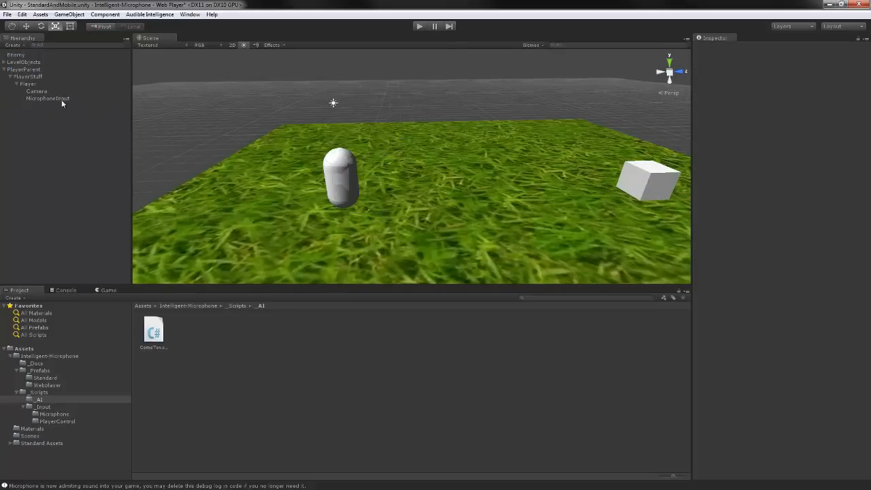
# Step: Add a Rigidbody component to the MicrophoneInput object under PlayerParent's Player
pyautogui.click(55, 98)
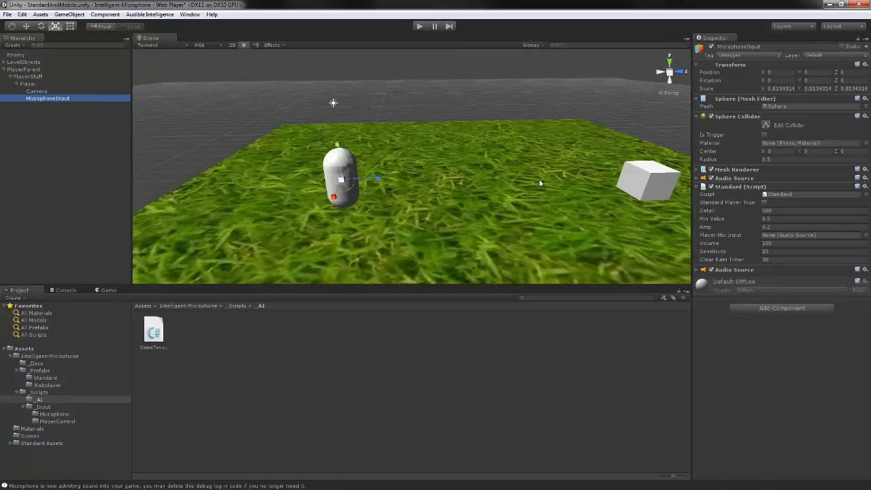
pyautogui.click(102, 14)
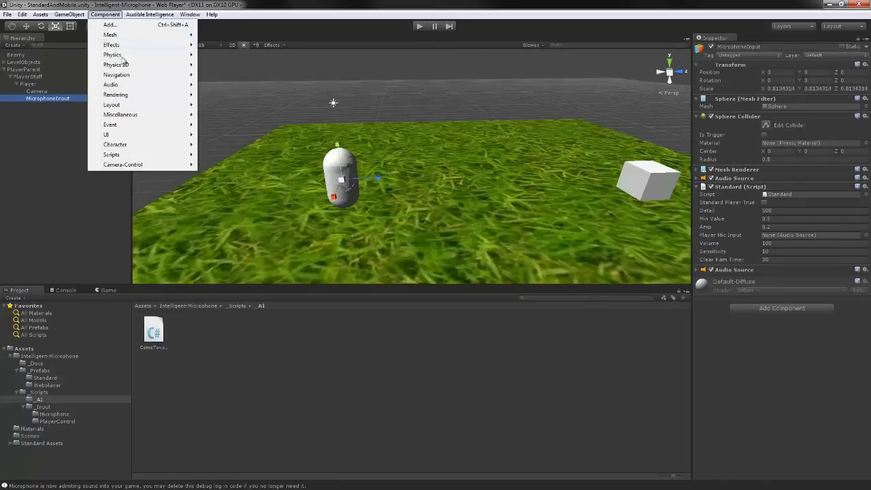
pyautogui.moveTo(145, 56)
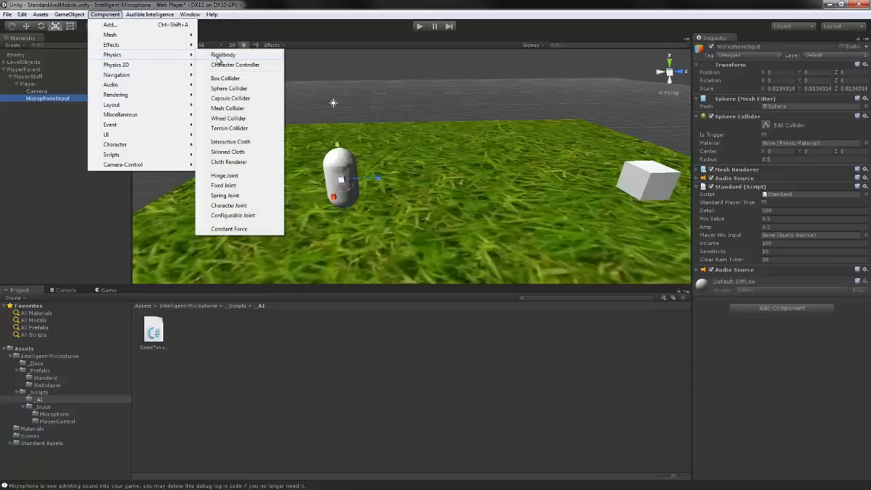
pyautogui.click(221, 55)
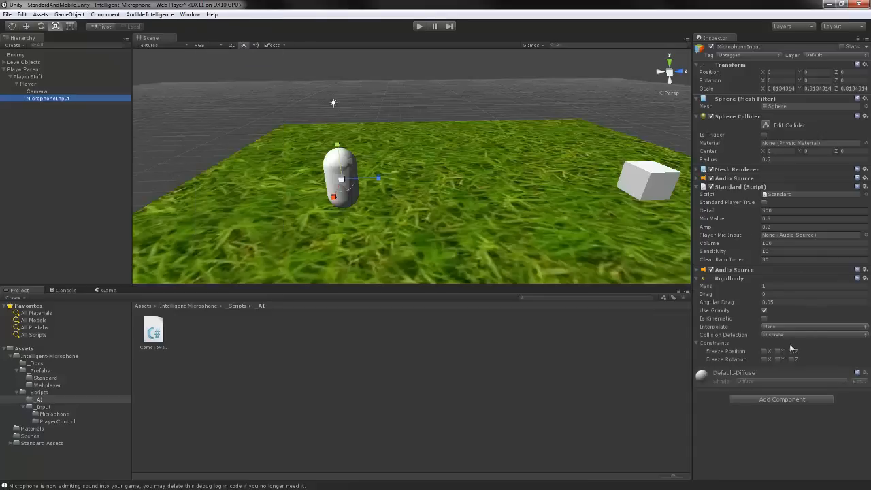
# Step: Freeze the MicrophoneInput Rigidbody's rotation and position on the X, Y and Z axes
pyautogui.click(765, 360)
pyautogui.click(778, 359)
pyautogui.click(792, 359)
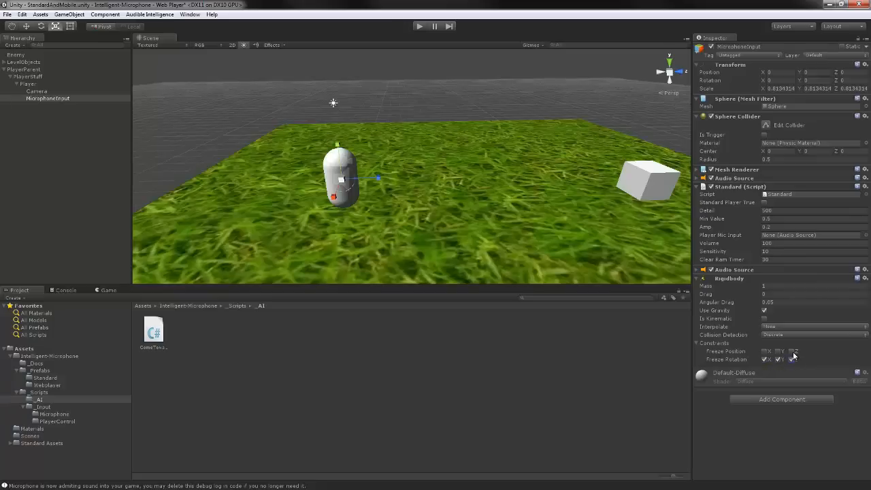
pyautogui.click(791, 351)
pyautogui.click(777, 352)
pyautogui.click(764, 351)
pyautogui.moveTo(739, 276); pyautogui.dragTo(789, 238)
# Step: Run the scene with an enlarged game view and walk the custom player towards the Enemy cube and back
pyautogui.click(418, 25)
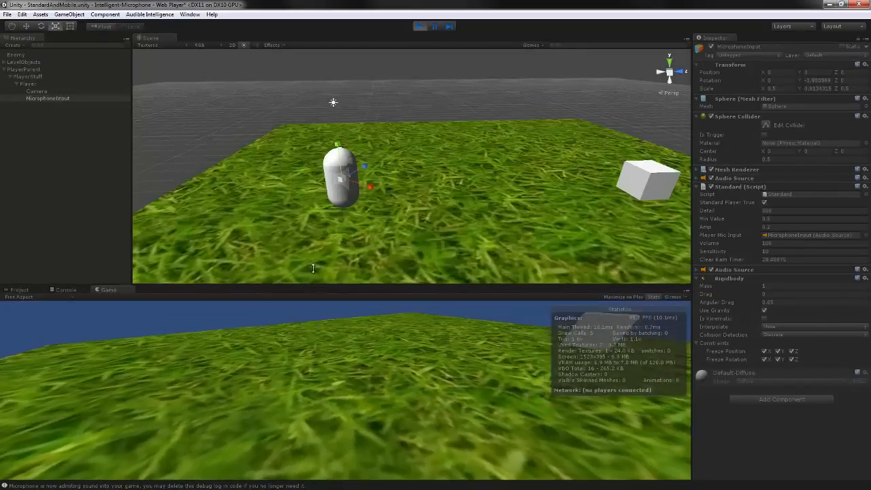
pyautogui.moveTo(312, 268); pyautogui.dragTo(315, 259)
pyautogui.press('w')
pyautogui.click(303, 229)
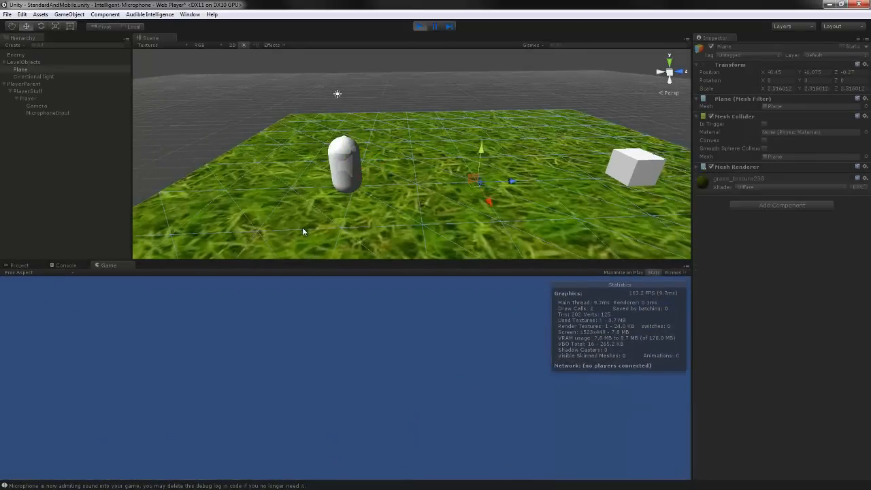
pyautogui.press('w')
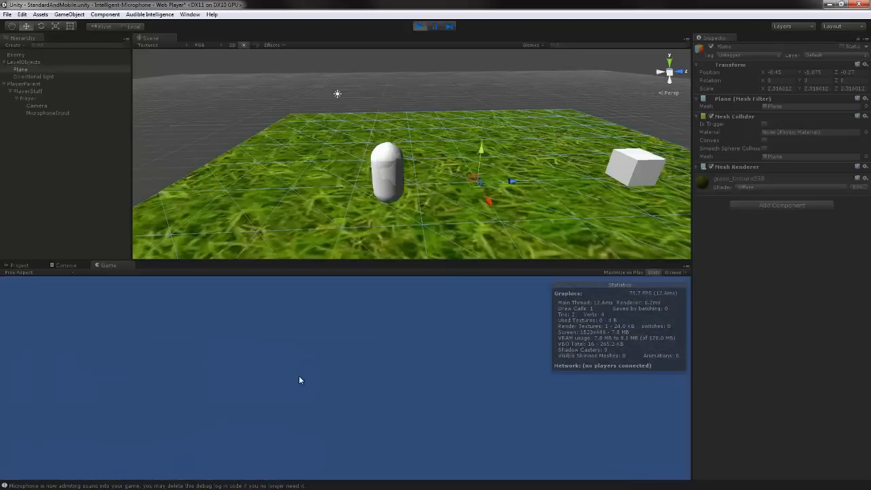
pyautogui.press('w')
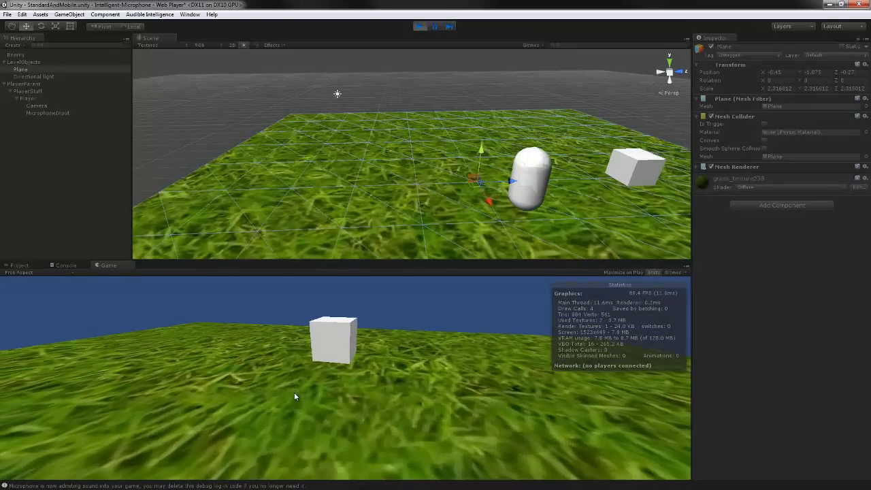
pyautogui.press('s')
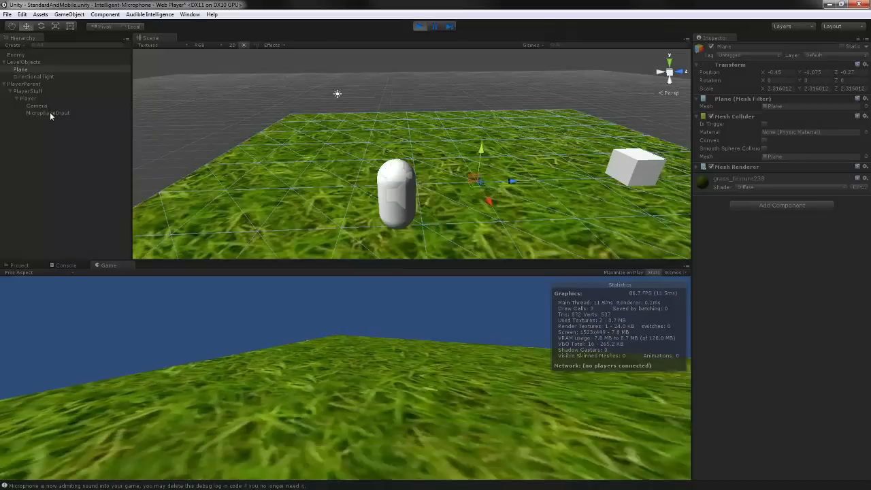
# Step: Check the running MicrophoneInput object's components and stop the play test
pyautogui.click(50, 112)
pyautogui.click(300, 348)
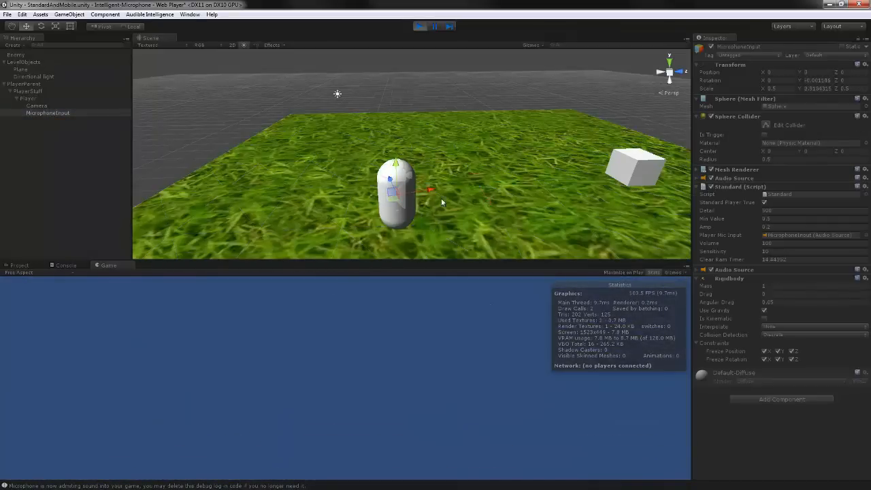
pyautogui.click(419, 26)
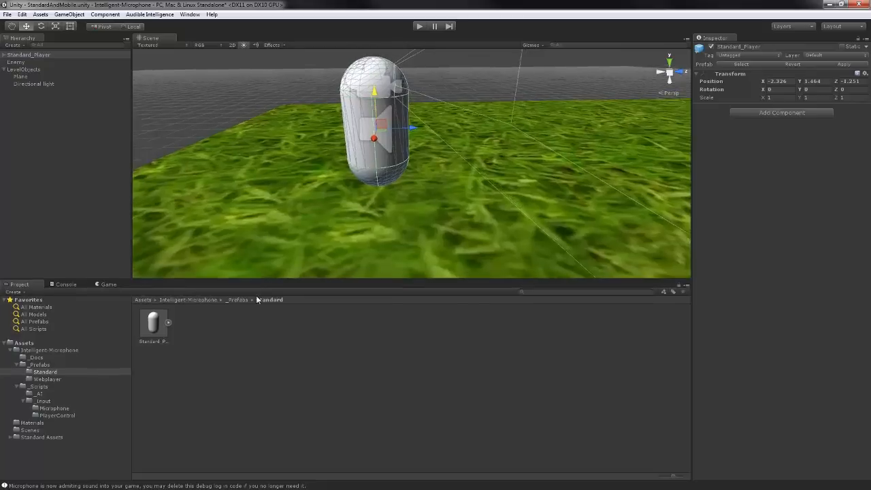
# Step: Examine the Standard_Player capsule from several angles and its placement on the grass relative to the Enemy cube
pyautogui.moveTo(257, 280); pyautogui.dragTo(257, 331)
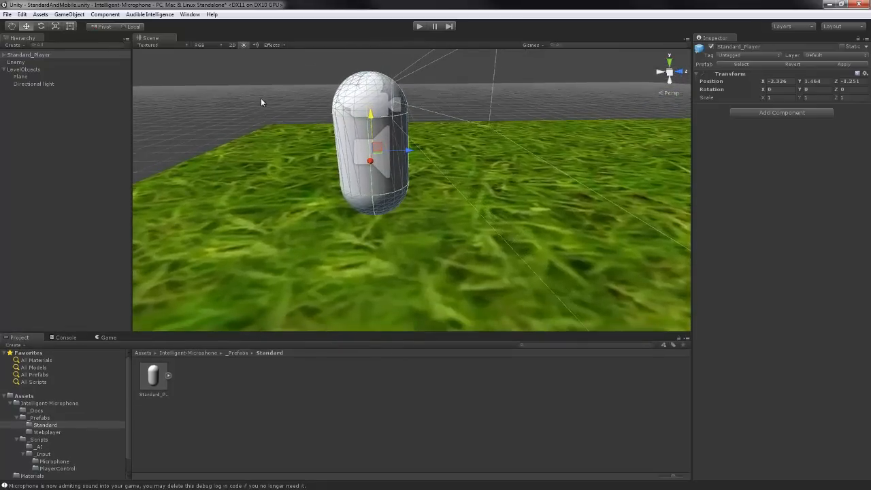
pyautogui.moveTo(254, 120); pyautogui.dragTo(258, 156, button='middle')
pyautogui.keyDown('alt'); pyautogui.moveTo(297, 163); pyautogui.dragTo(330, 170); pyautogui.keyUp('alt')
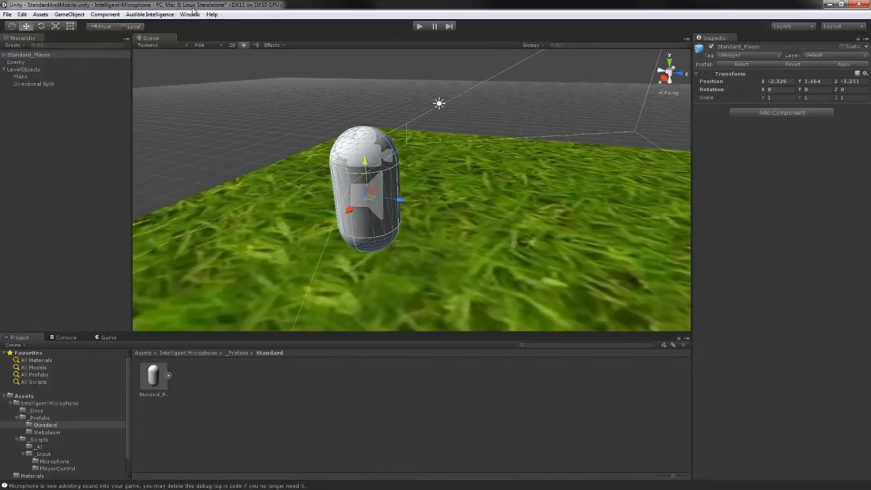
pyautogui.keyDown('alt'); pyautogui.moveTo(318, 162); pyautogui.dragTo(327, 142); pyautogui.keyUp('alt')
pyautogui.scroll(-2, 329, 139)
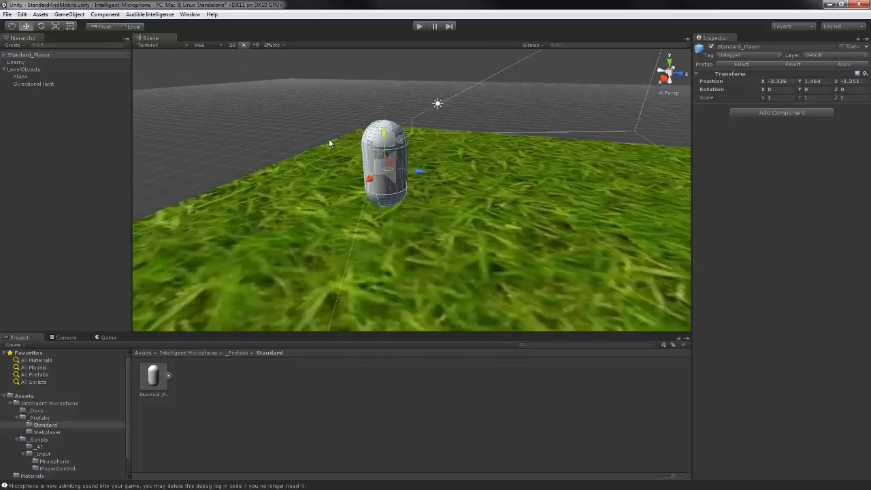
pyautogui.keyDown('alt'); pyautogui.moveTo(346, 181); pyautogui.dragTo(417, 64); pyautogui.keyUp('alt')
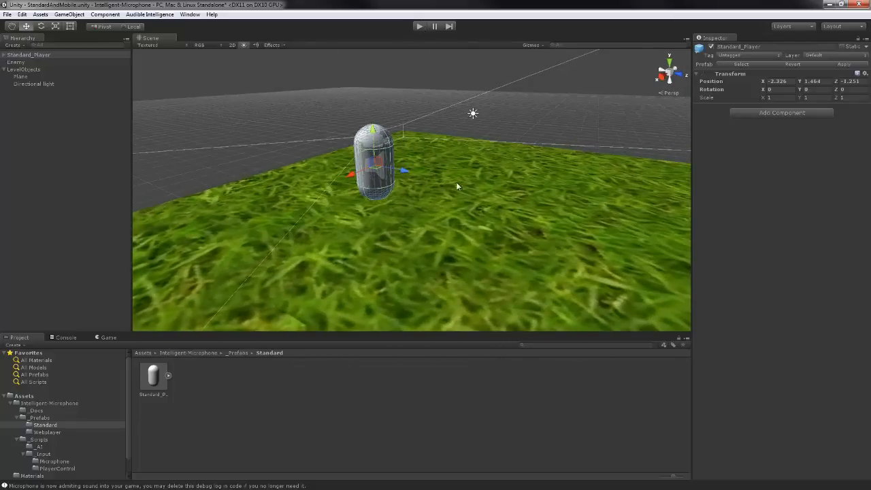
pyautogui.moveTo(457, 186); pyautogui.dragTo(389, 155, button='middle')
pyautogui.scroll(-6, 374, 170)
pyautogui.moveTo(333, 333); pyautogui.dragTo(331, 277)
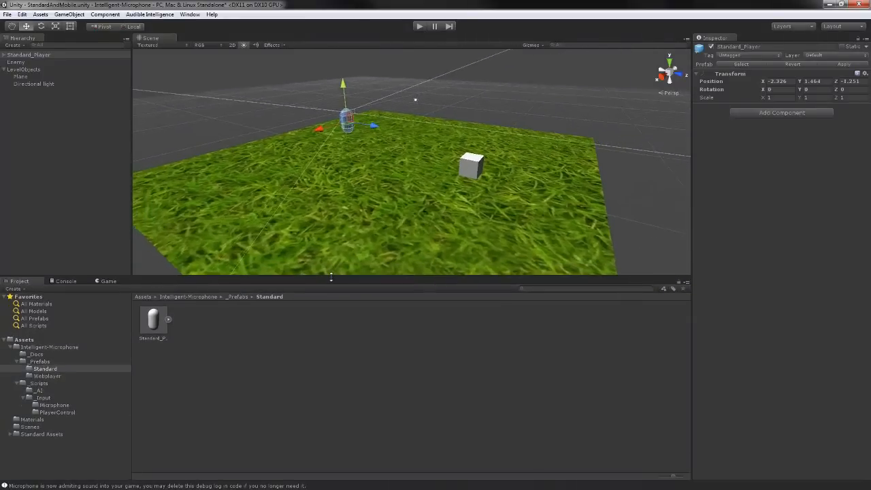
# Step: Run the scene, expand the Standard_Player hierarchy and examine its MicrophoneInput sphere and Standard script values during play
pyautogui.click(419, 26)
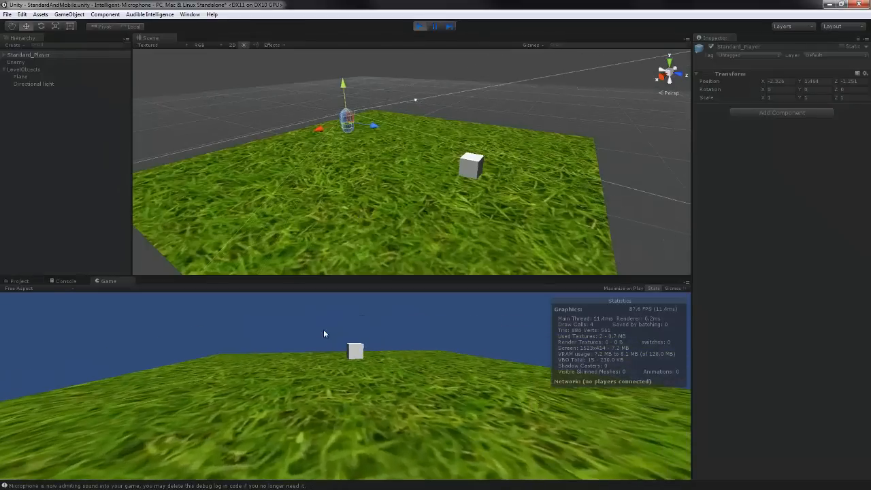
pyautogui.click(4, 54)
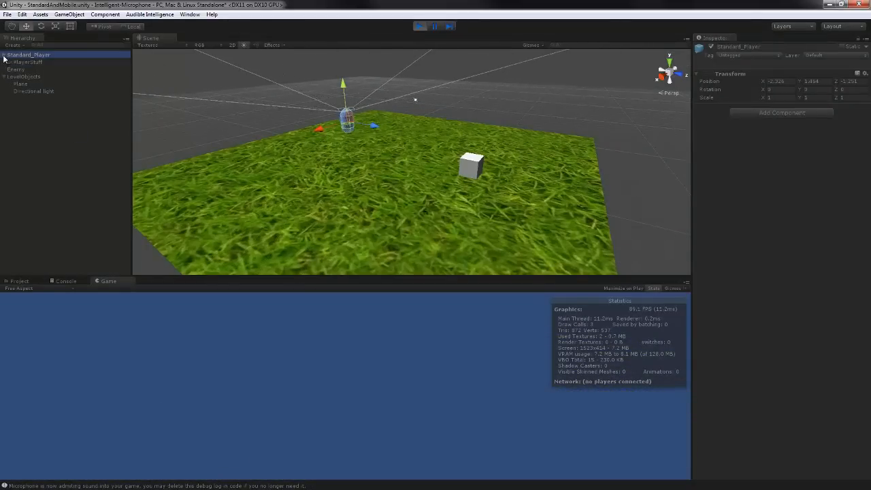
pyautogui.click(9, 62)
pyautogui.click(16, 69)
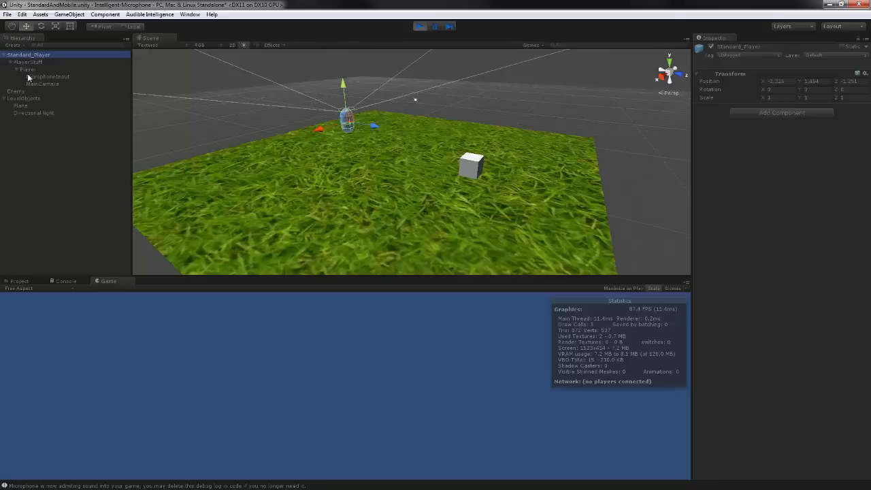
pyautogui.click(45, 76)
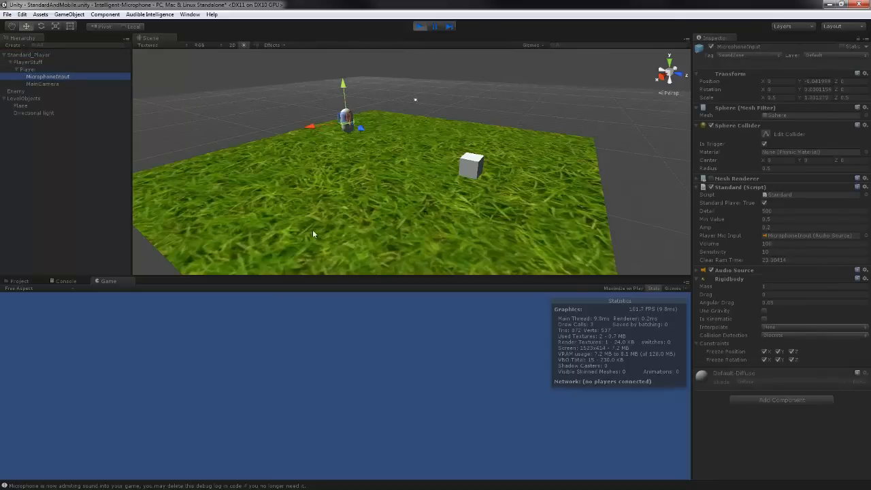
pyautogui.moveTo(323, 144); pyautogui.dragTo(329, 170, button='middle')
pyautogui.scroll(5, 329, 171)
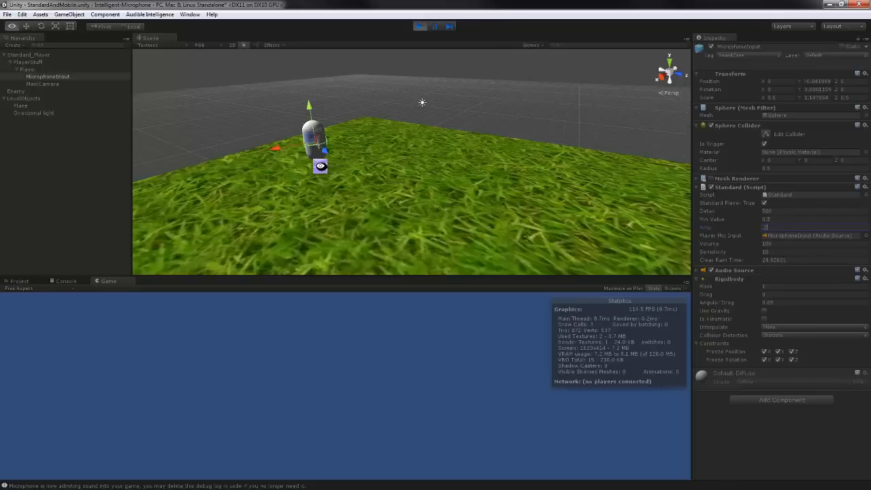
# Step: Assign Standard_Player's Player object as the Player transform in the Enemy's Come Towards Sound script
pyautogui.keyDown('alt'); pyautogui.moveTo(320, 162); pyautogui.dragTo(426, 132); pyautogui.keyUp('alt')
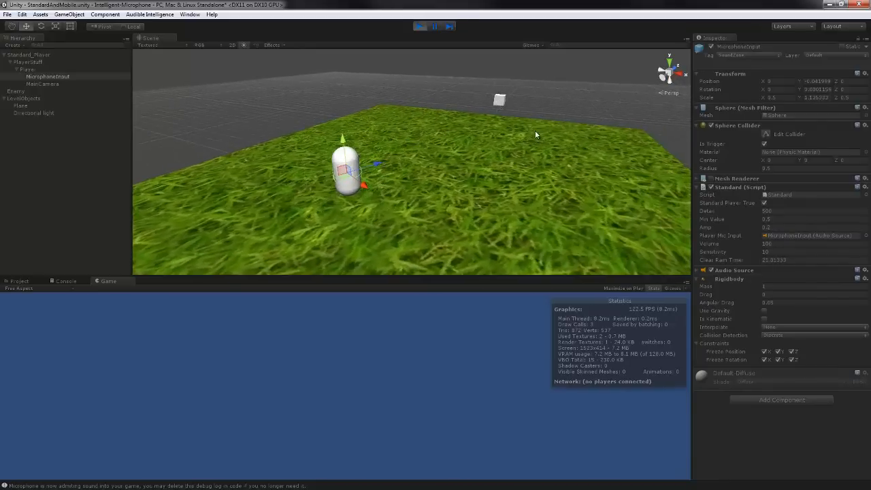
pyautogui.click(499, 101)
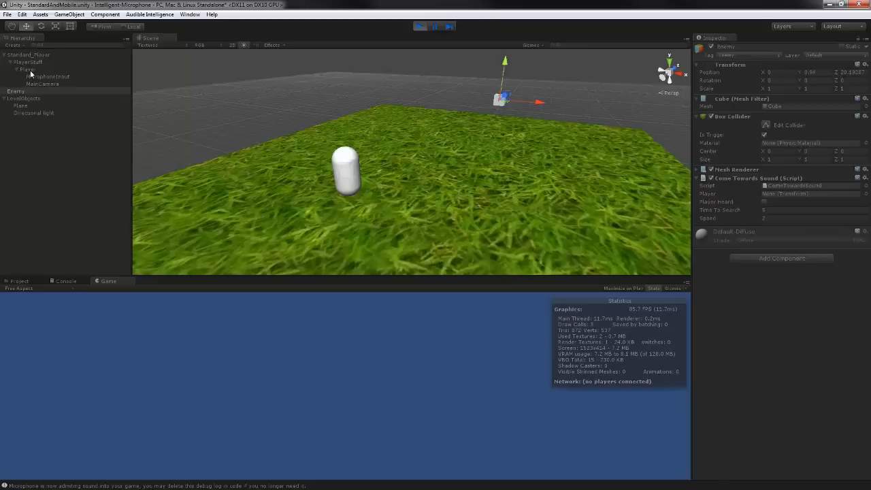
pyautogui.moveTo(30, 73); pyautogui.dragTo(819, 193)
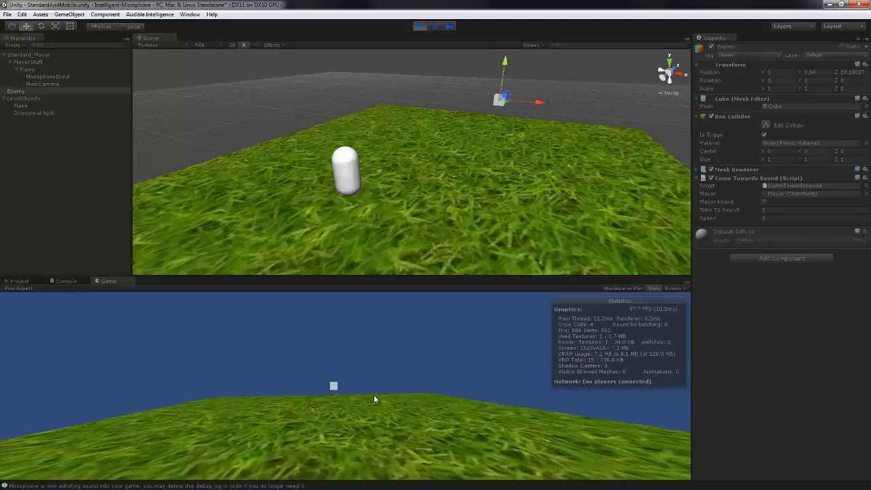
# Step: Walk the player up to the Enemy cube and back away repeatedly to test how it detects and follows sound
pyautogui.press('w')
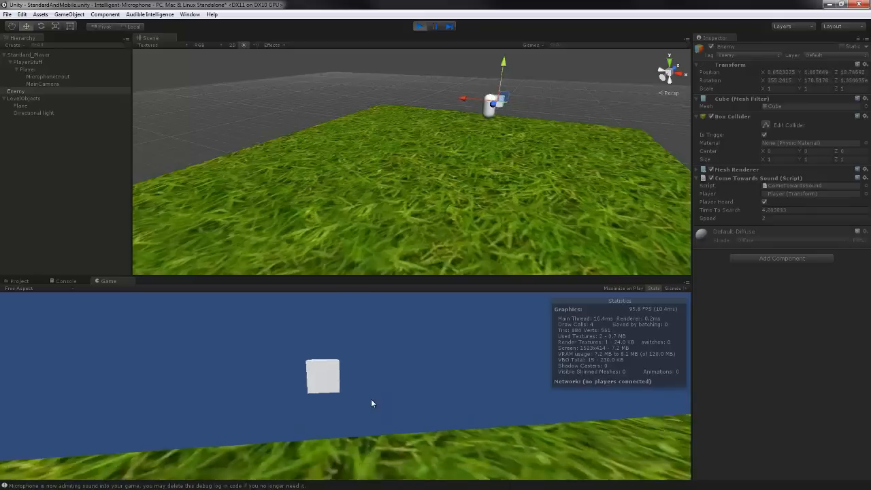
pyautogui.press('s')
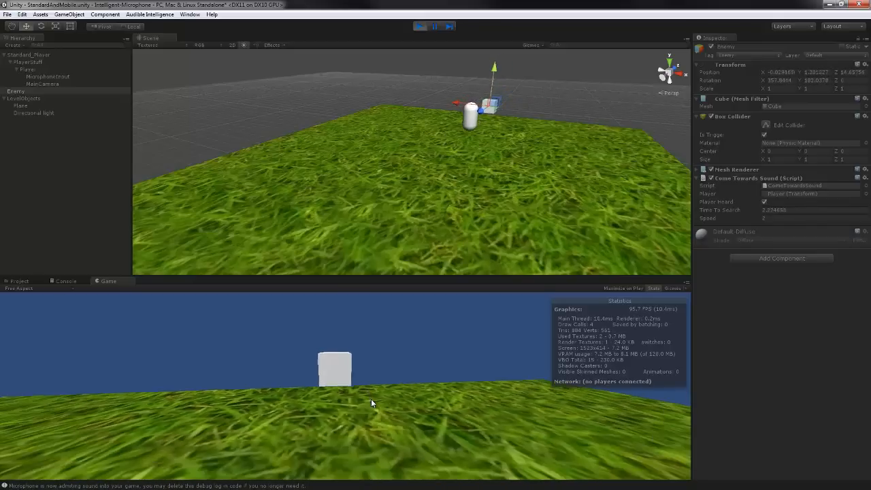
pyautogui.press('s')
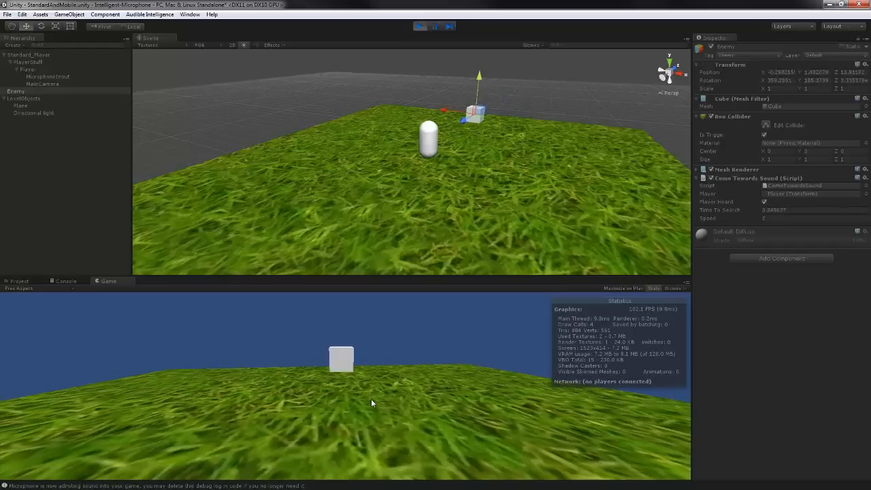
pyautogui.press('a')
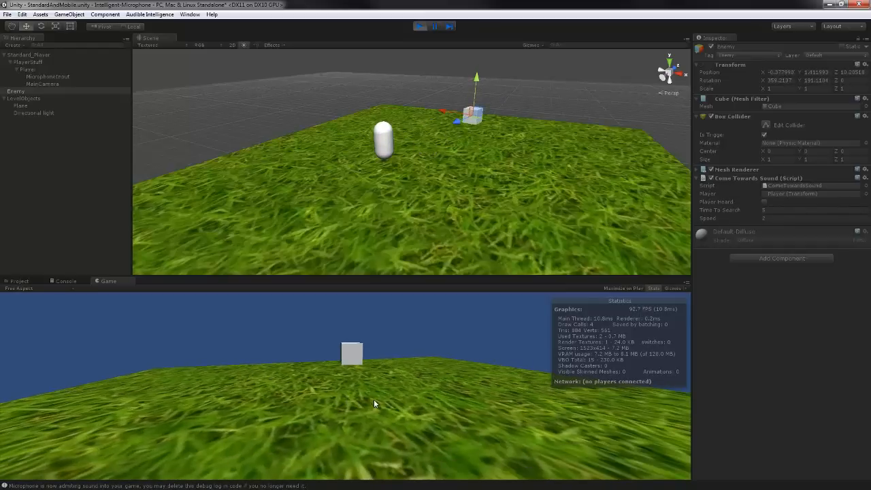
pyautogui.press('w')
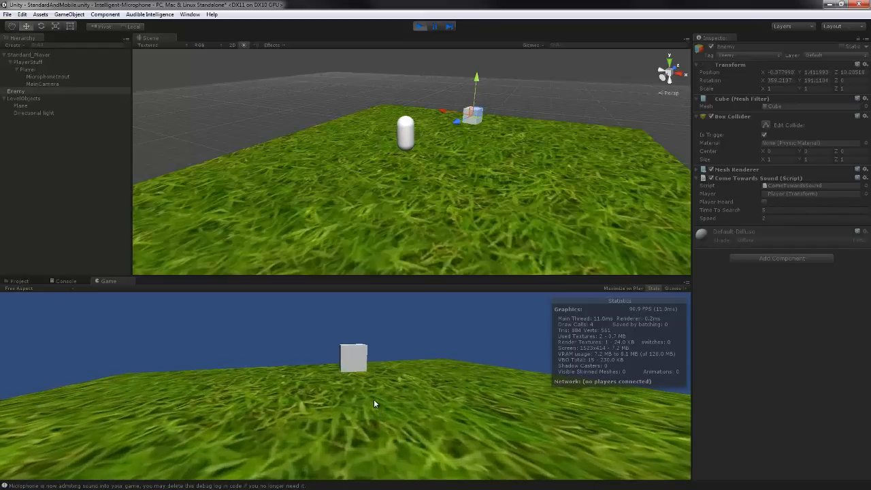
pyautogui.press('w')
pyautogui.press('w')
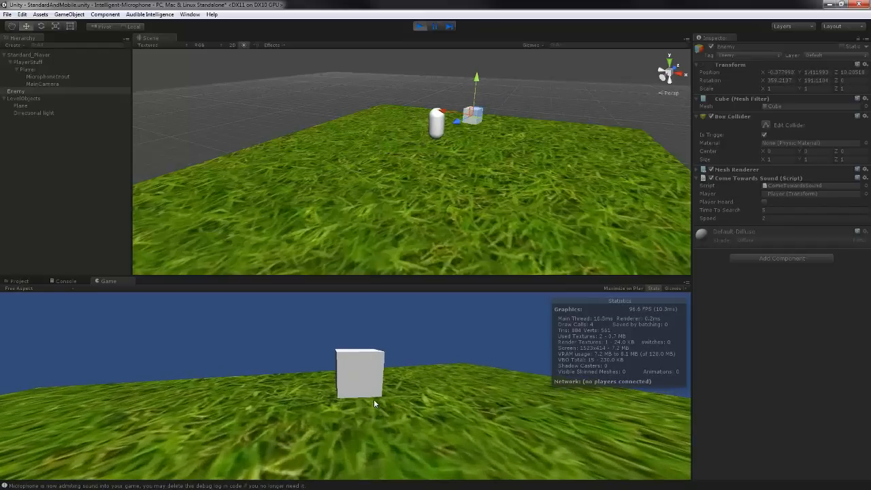
pyautogui.press('w')
pyautogui.press('s')
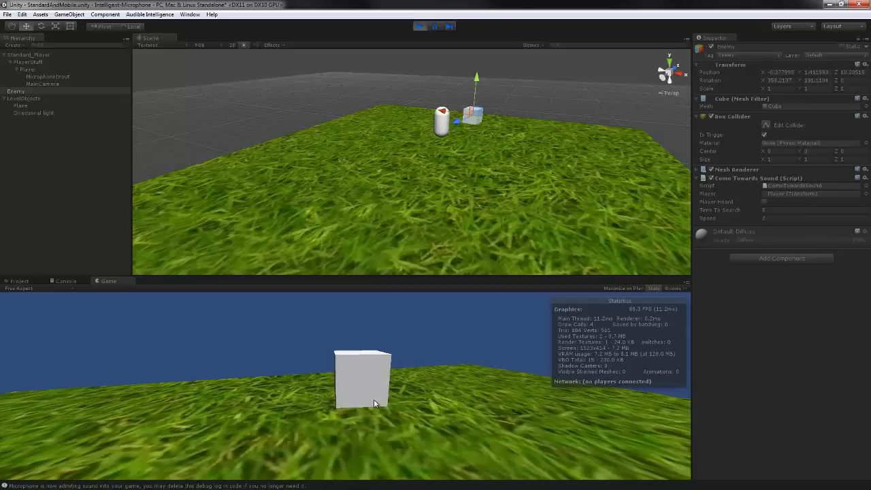
pyautogui.press('s')
pyautogui.press('s')
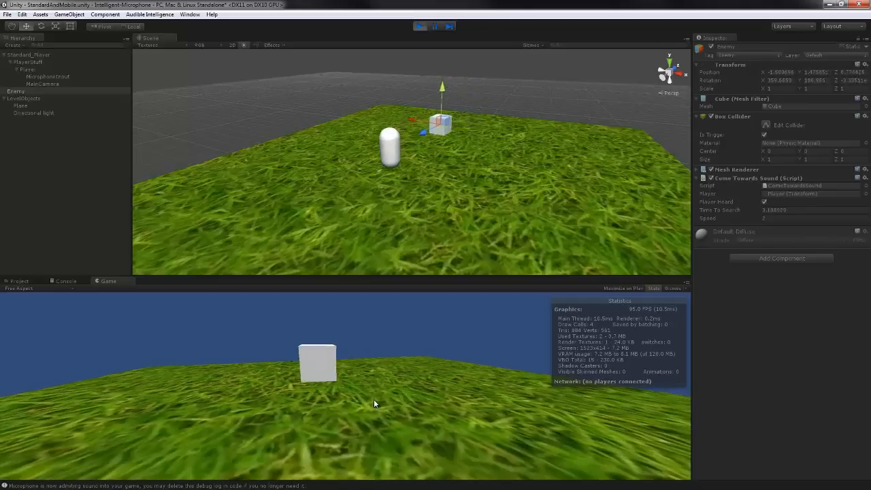
# Step: Move the player sideways, forward and back to test whether the Enemy turns and chases it, and stop the scene
pyautogui.press('d')
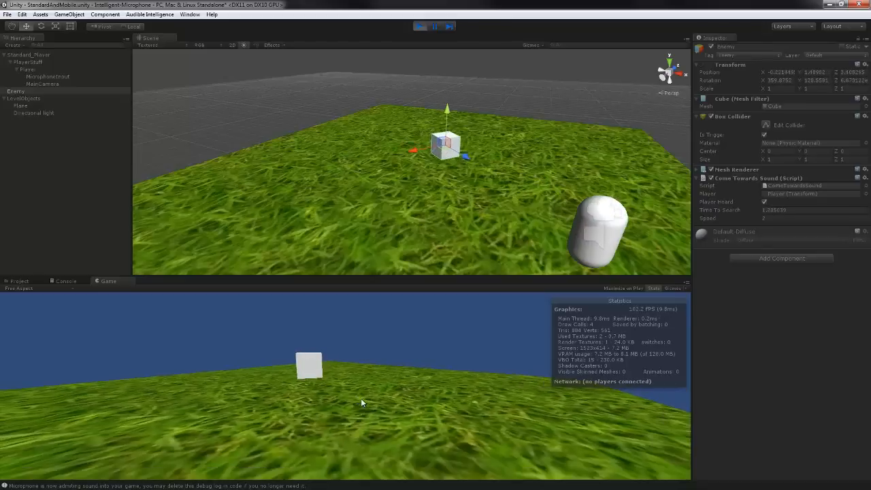
pyautogui.press('d')
pyautogui.press('w')
pyautogui.press('s')
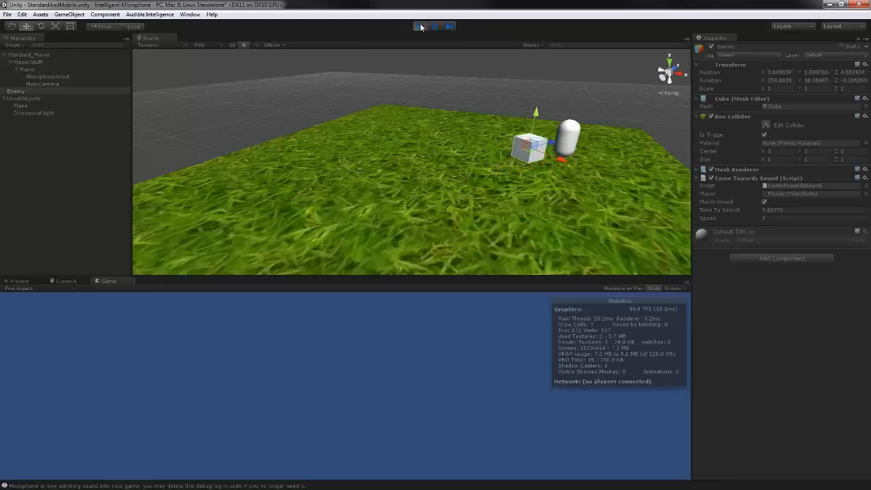
pyautogui.click(420, 26)
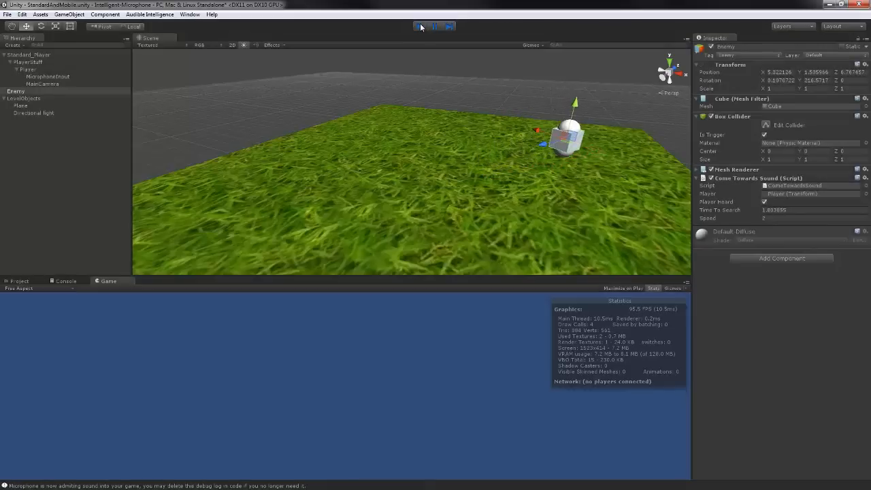